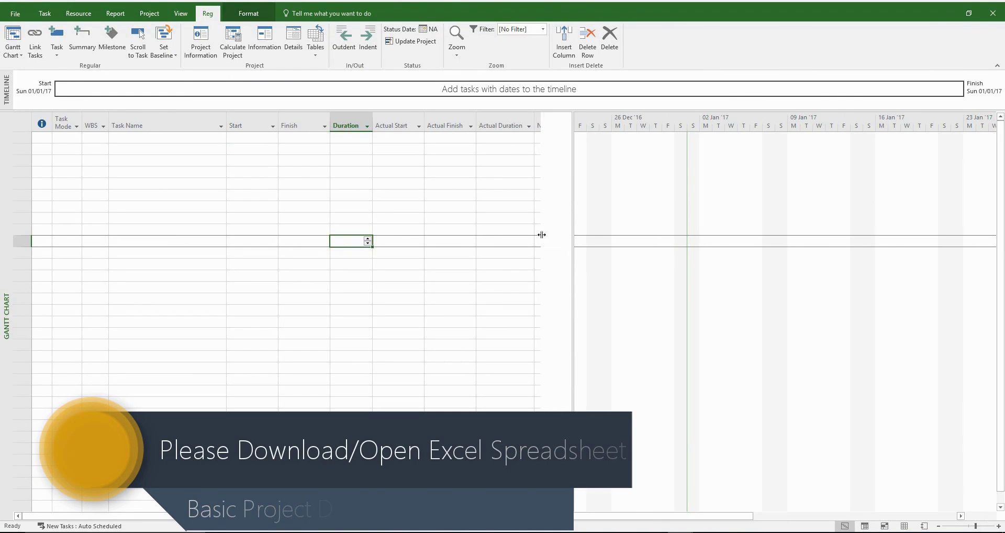
# Step: Show the project summary task in the Gantt chart and slightly widen the date columns and the task table
pyautogui.click(248, 13)
pyautogui.click(813, 42)
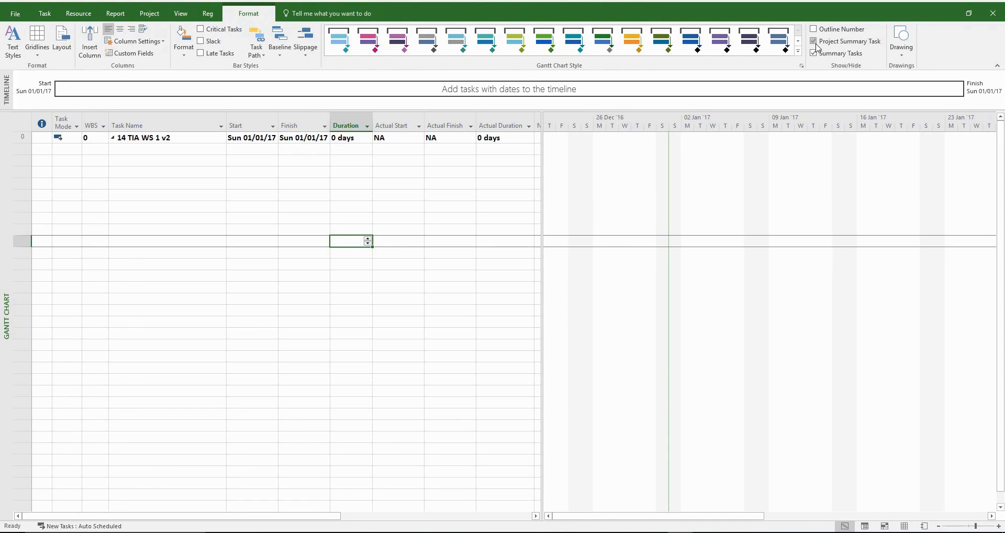
pyautogui.moveTo(278, 125); pyautogui.dragTo(336, 119)
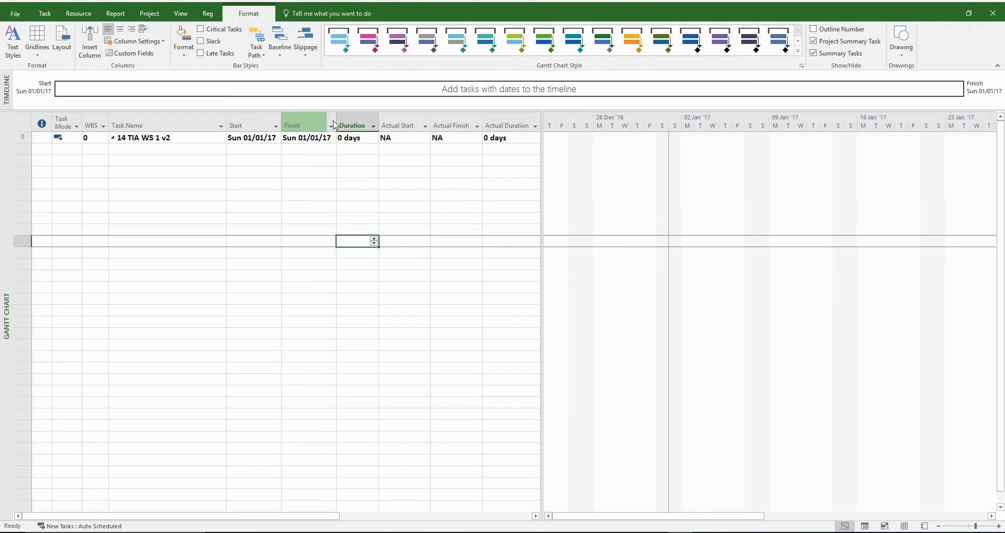
pyautogui.moveTo(542, 168); pyautogui.dragTo(549, 167)
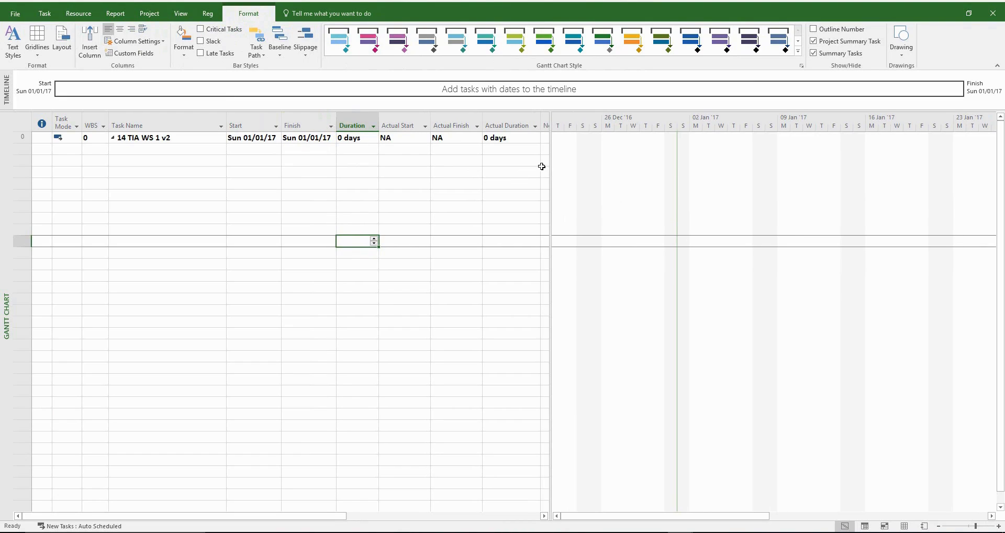
# Step: Set the project's start date and current date to 20/5/15, taking the date from the Handover - Project Start row in the Excel workbook
pyautogui.click(208, 15)
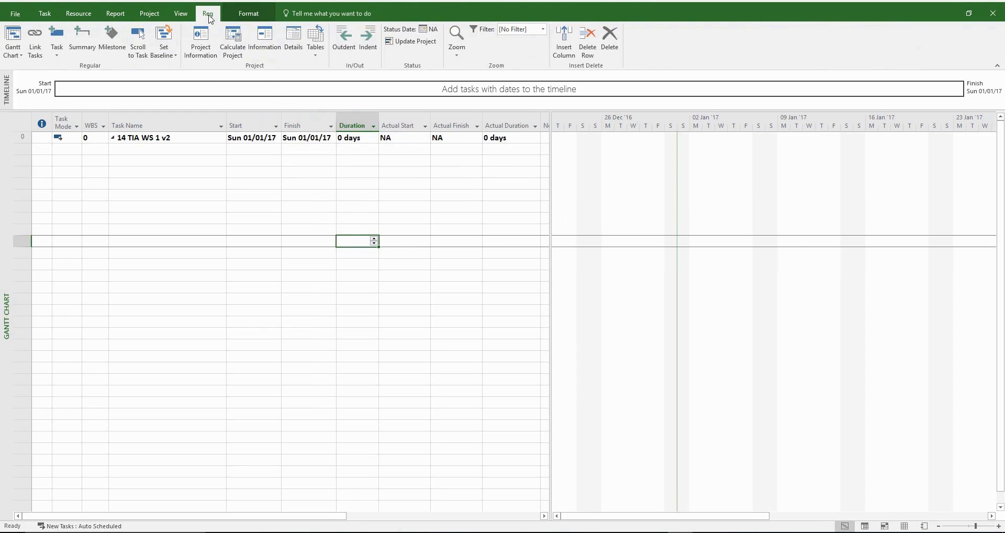
pyautogui.click(212, 57)
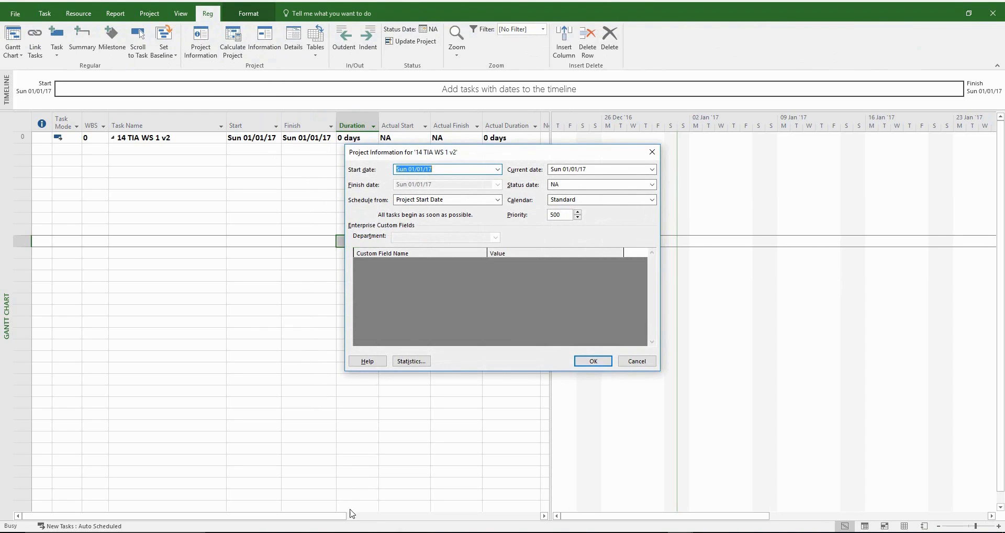
pyautogui.hotkey('alt', 'Tab')
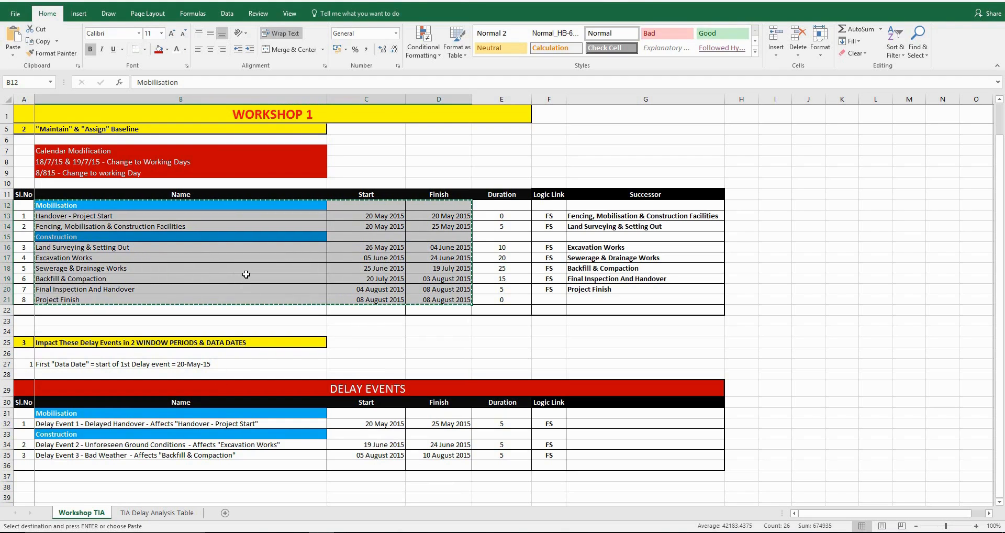
pyautogui.press('Escape')
pyautogui.click(369, 220)
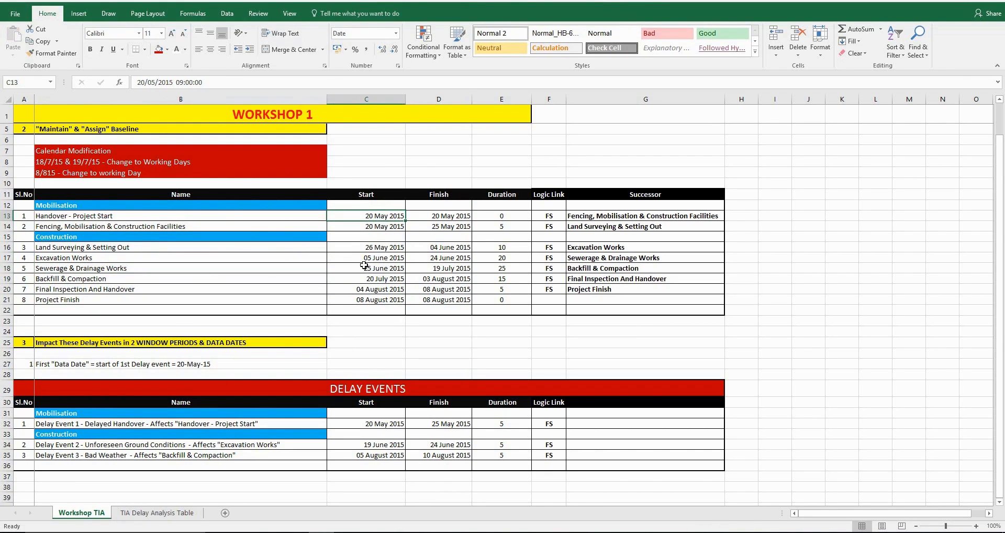
pyautogui.hotkey('alt', 'Tab')
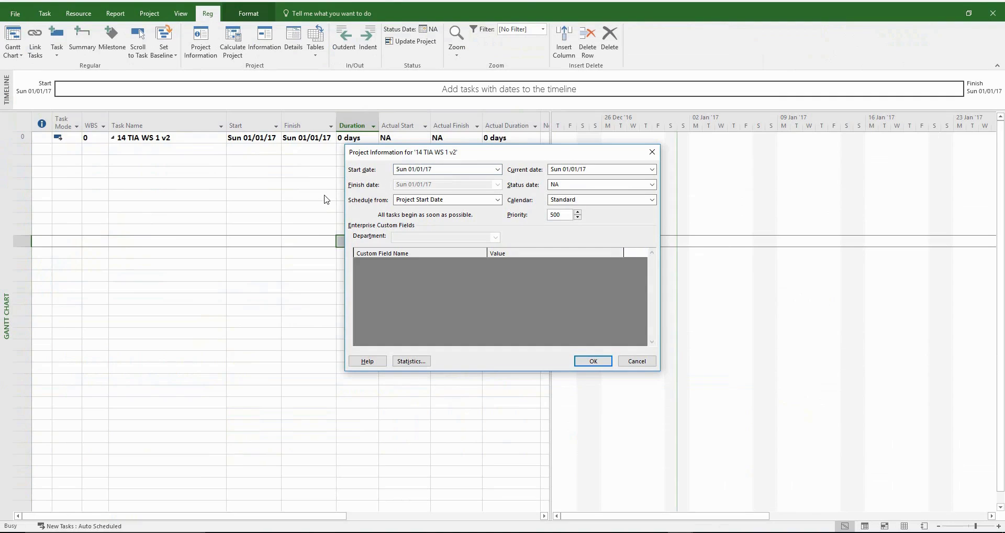
pyautogui.write('20/5/15')
pyautogui.press('Tab')
pyautogui.press('Tab')
pyautogui.write('2')
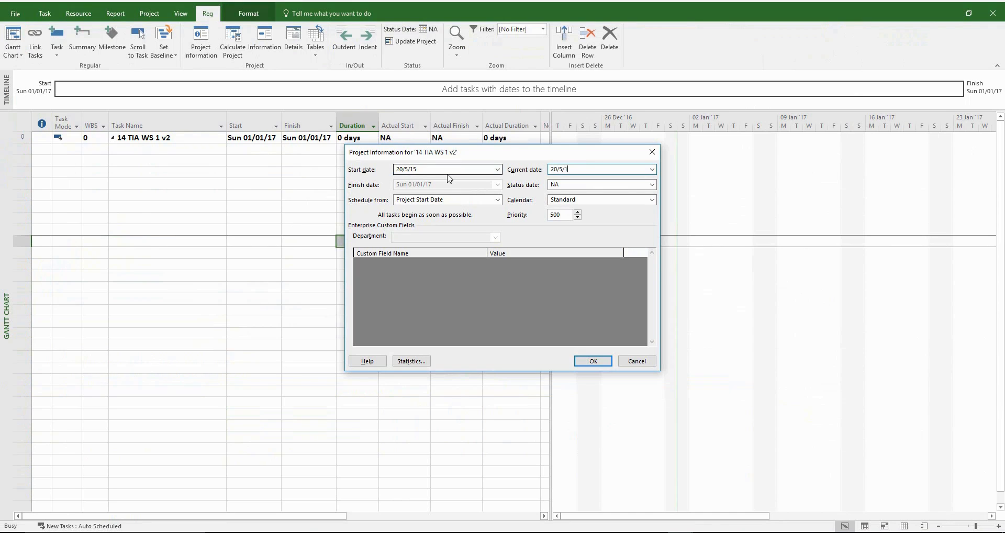
pyautogui.press('Return')
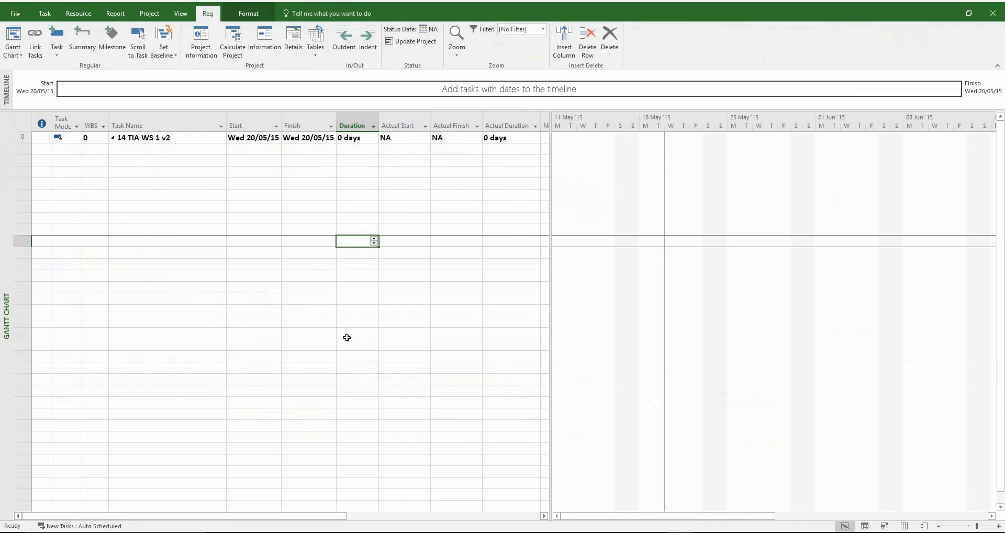
# Step: Switch to the Excel workbook and copy the task names, start dates and finish dates from Mobilisation to Project Finish (B12:D21)
pyautogui.click(335, 530)
pyautogui.moveTo(57, 205); pyautogui.dragTo(429, 293)
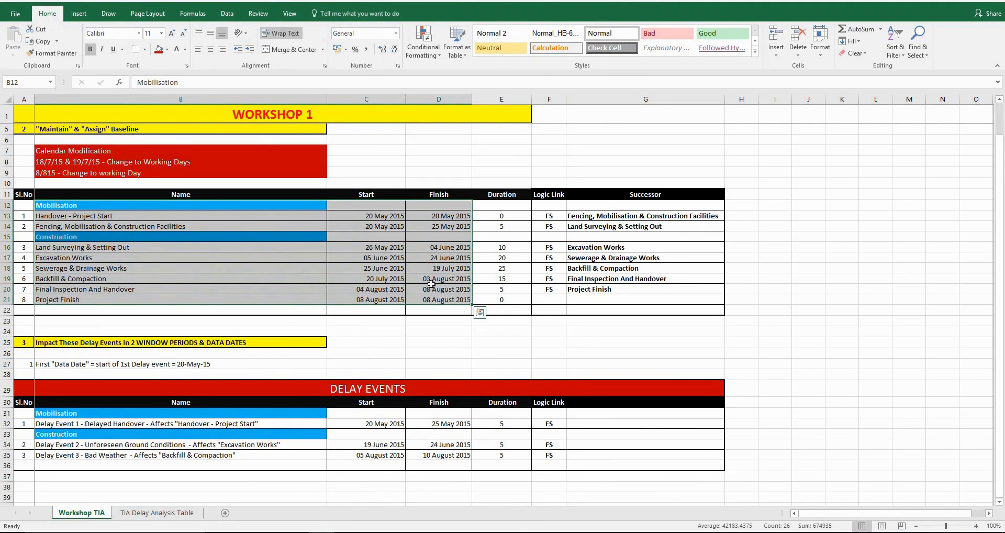
pyautogui.rightClick(430, 280)
pyautogui.click(443, 297)
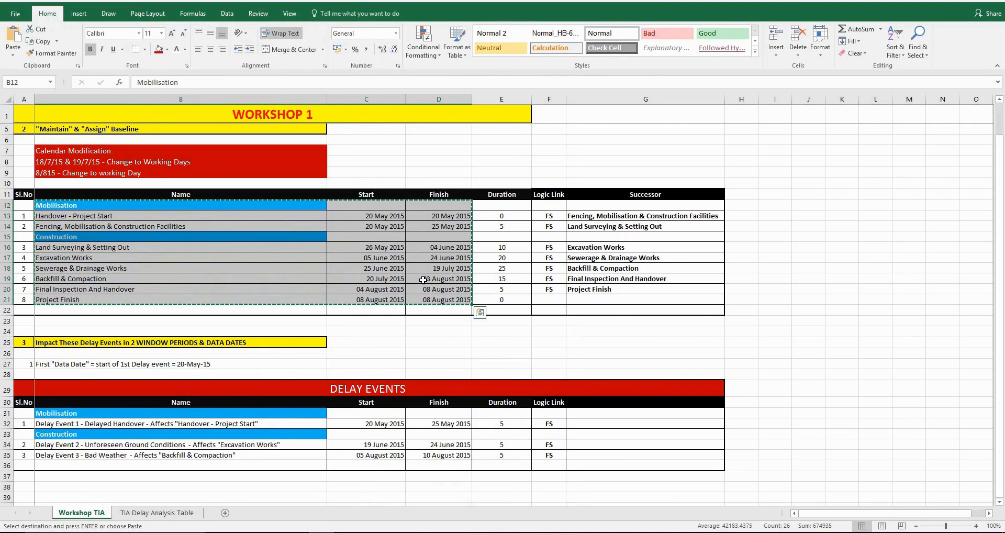
pyautogui.click(384, 257)
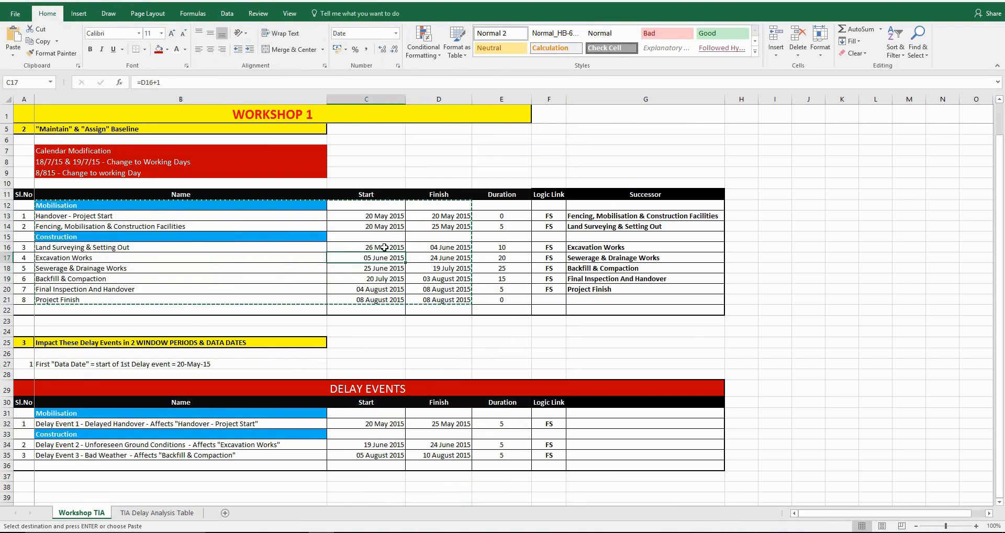
pyautogui.click(380, 234)
# Step: Following the workbook's calendar modification notes, add an exception named "working weekend 18/7/15" to the Standard calendar of project 14 TIA WS 1 v2
pyautogui.moveTo(49, 151); pyautogui.dragTo(108, 177)
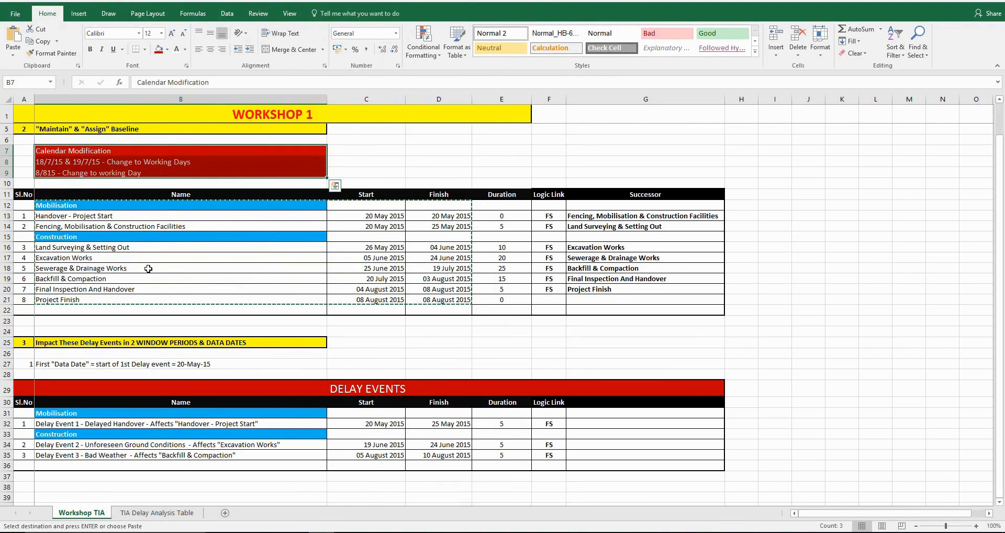
pyautogui.click(56, 163)
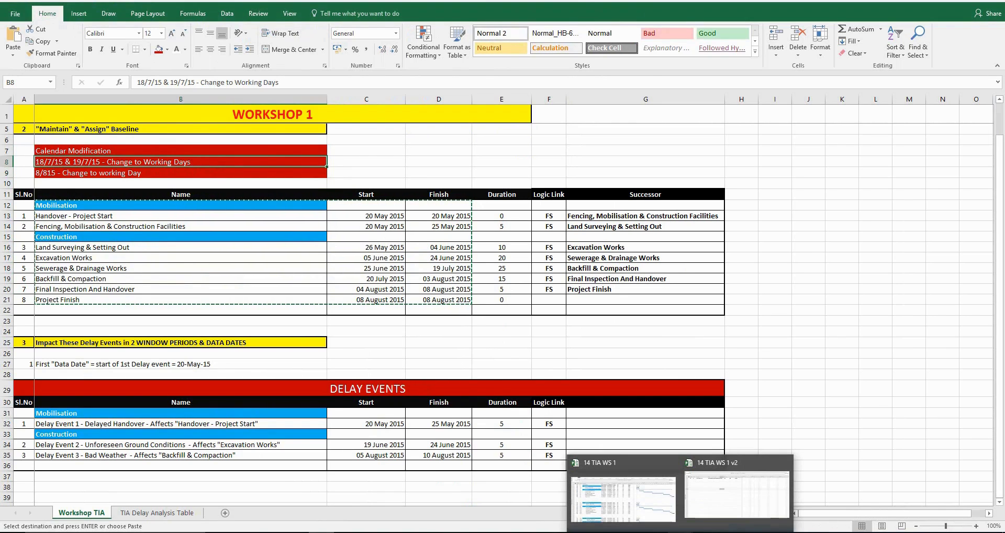
pyautogui.click(680, 531)
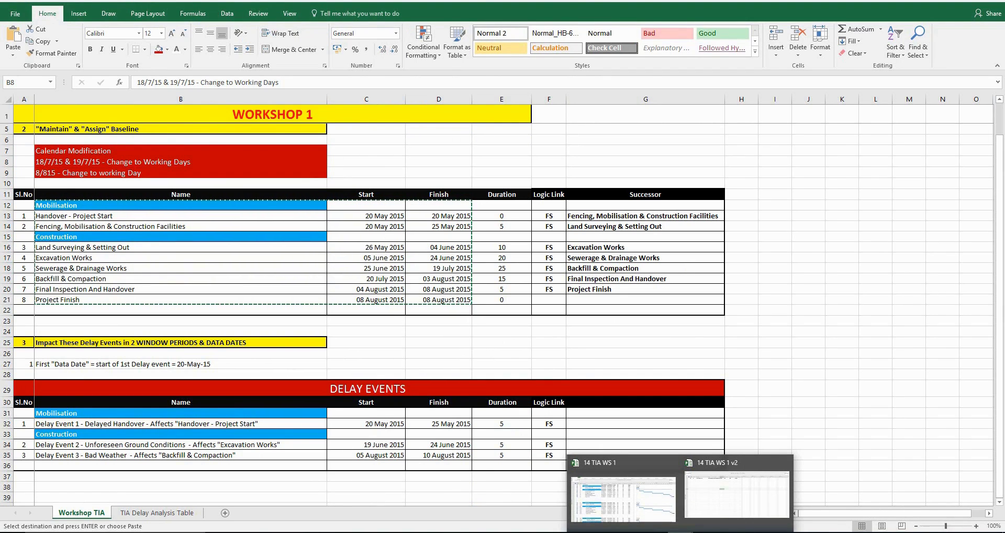
pyautogui.click(699, 508)
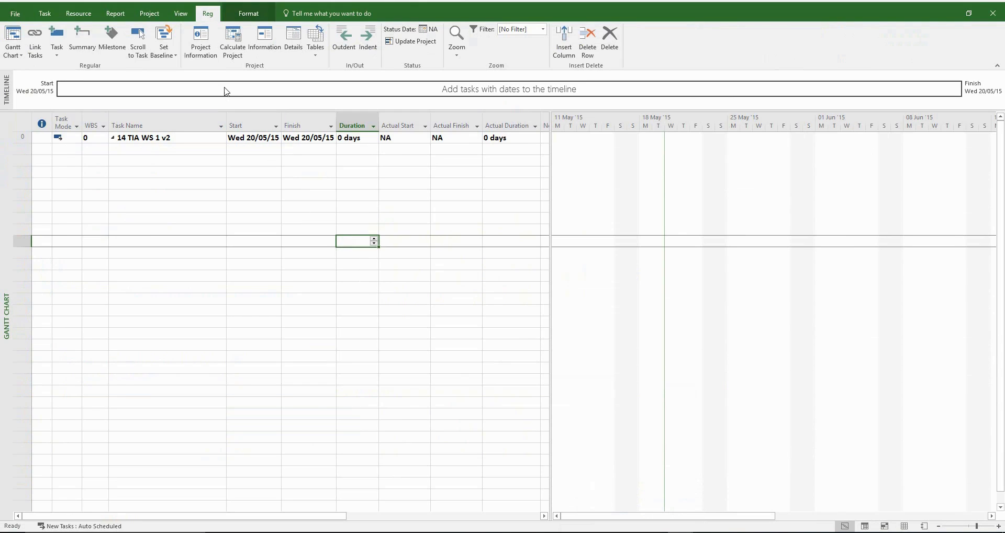
pyautogui.click(149, 13)
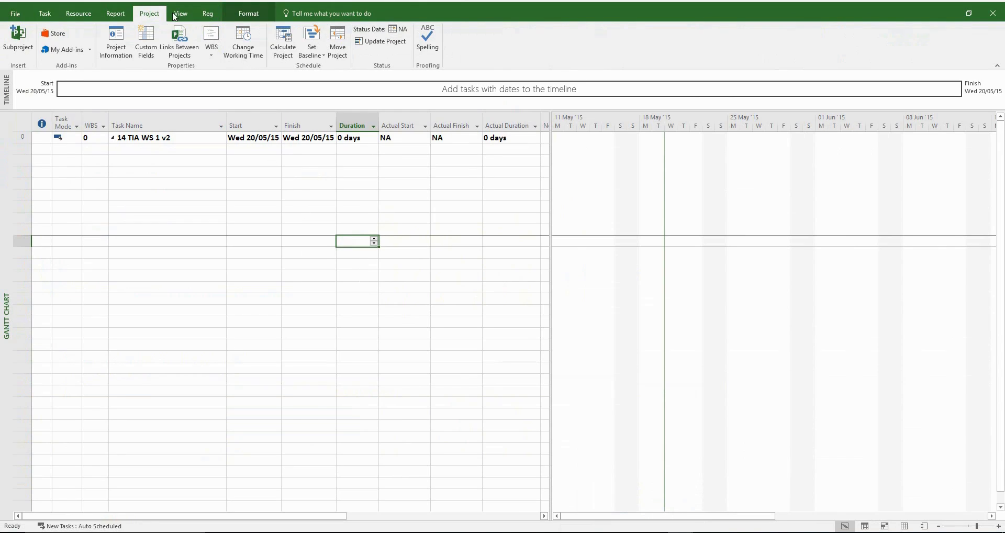
pyautogui.click(242, 49)
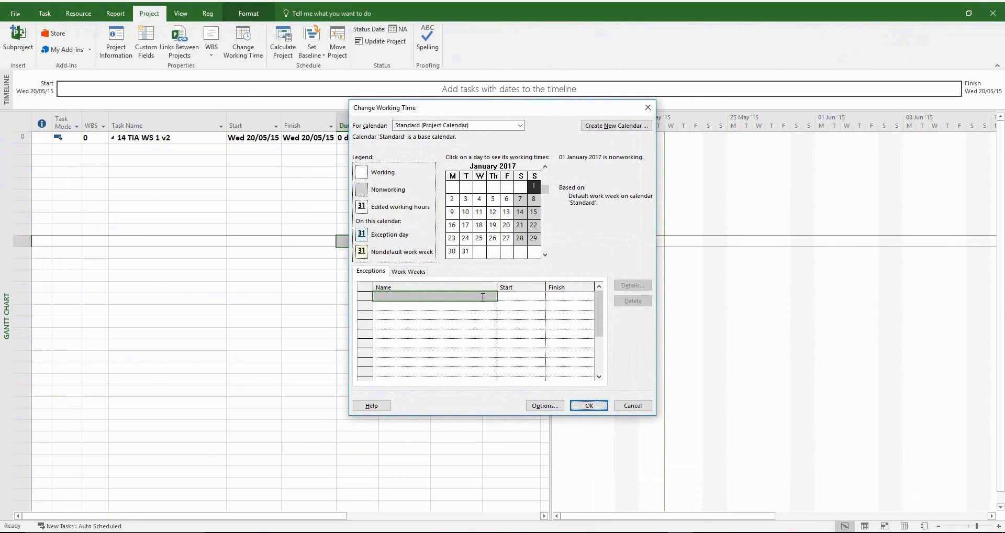
pyautogui.click(481, 297)
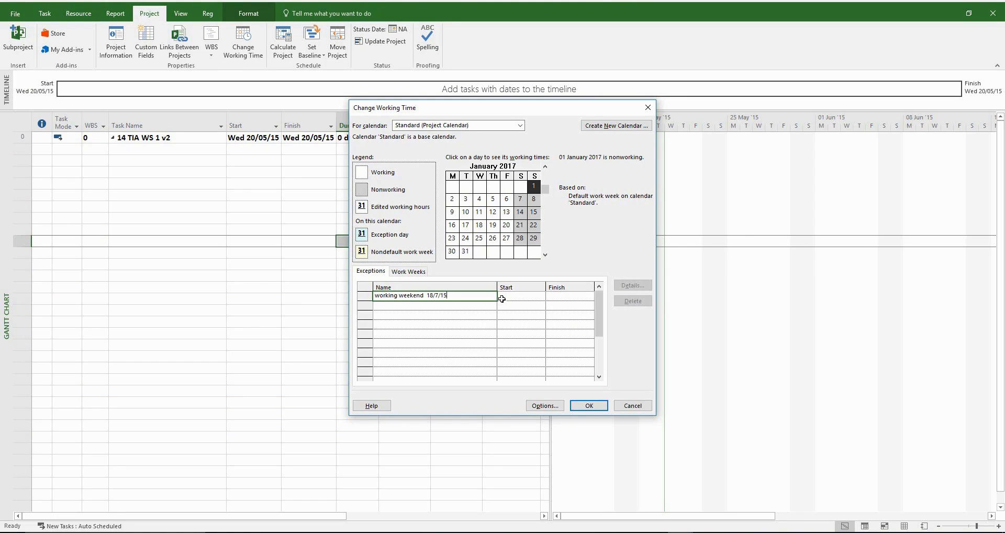
pyautogui.press('Return')
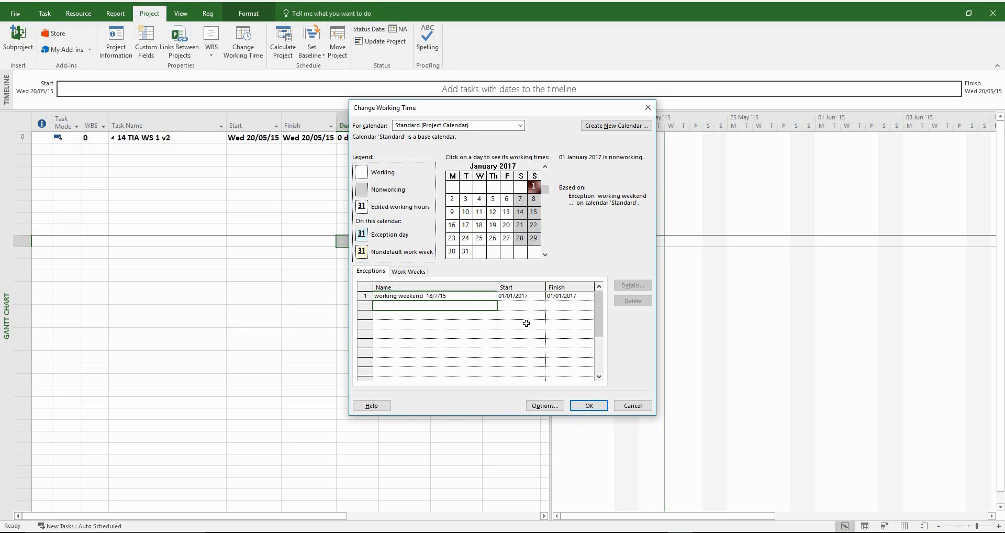
# Step: Set the start date of the "working weekend 18/7/15" exception to 18/07/2015
pyautogui.click(536, 298)
pyautogui.click(540, 296)
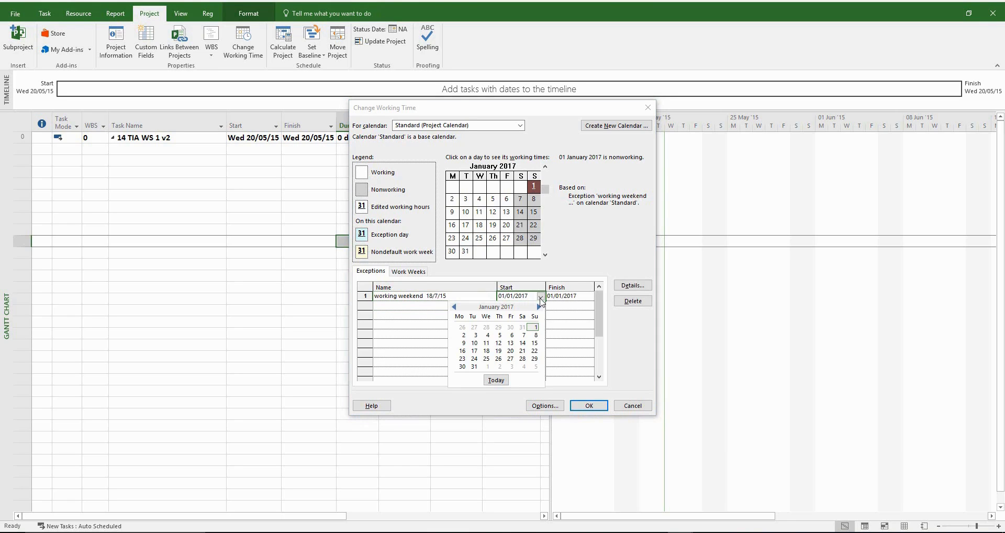
pyautogui.click(454, 308)
pyautogui.click(454, 307)
pyautogui.click(454, 307)
pyautogui.click(454, 308)
pyautogui.click(454, 307)
pyautogui.click(454, 307)
pyautogui.click(454, 307)
pyautogui.click(454, 307)
pyautogui.click(455, 307)
pyautogui.click(454, 308)
pyautogui.click(454, 307)
pyautogui.click(455, 307)
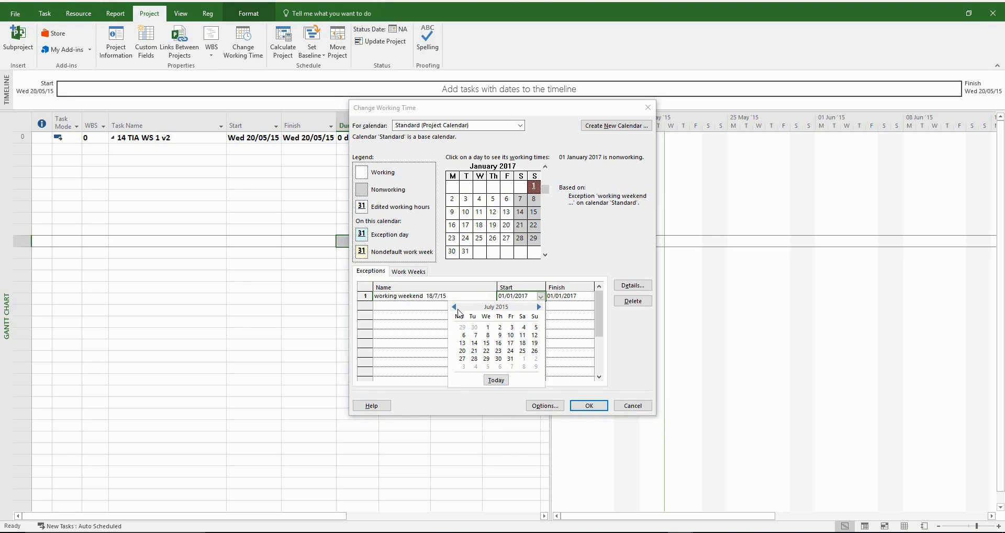
pyautogui.click(522, 344)
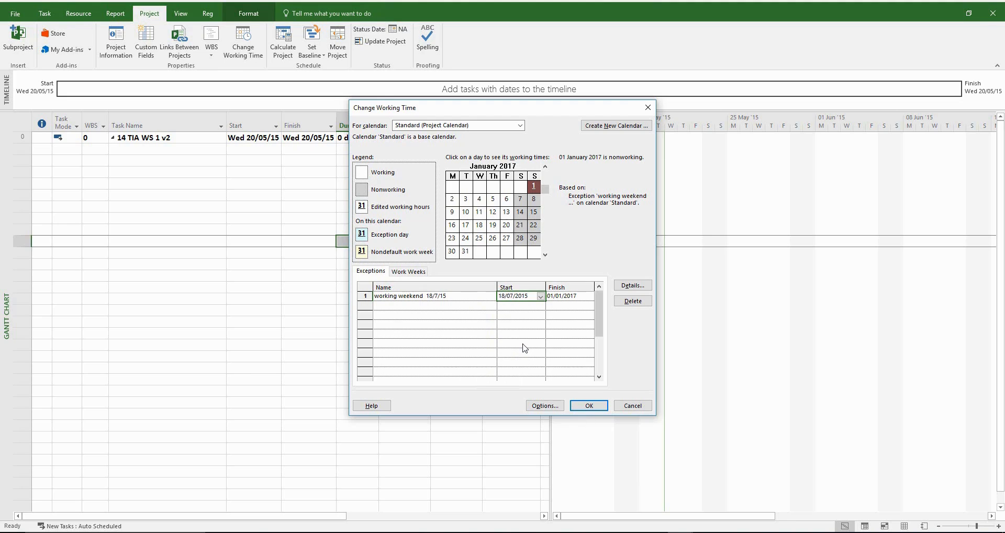
# Step: Define the 18/7/15 exception as working time, 08:00 to 12:00 and 13:00 to 17:00, with a single daily occurrence
pyautogui.click(632, 285)
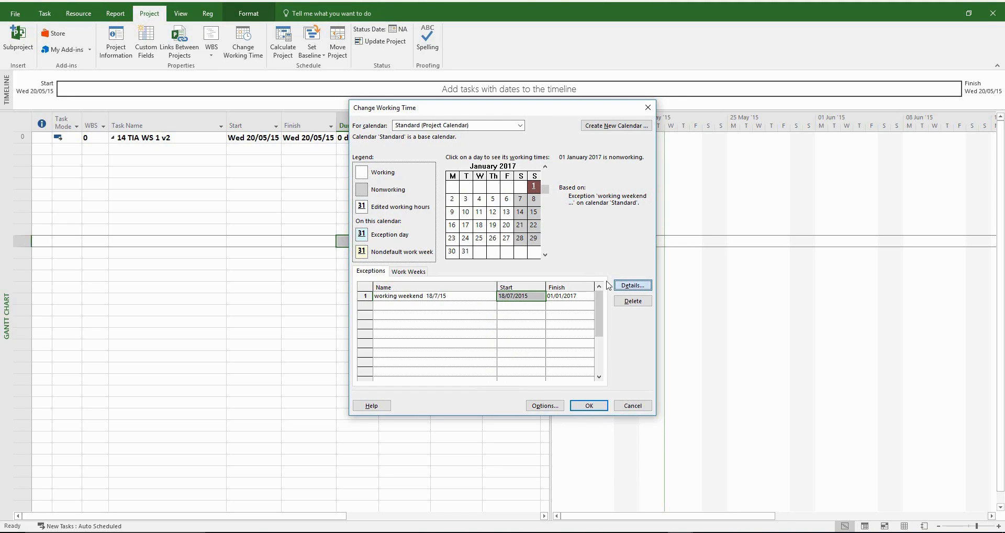
pyautogui.click(399, 181)
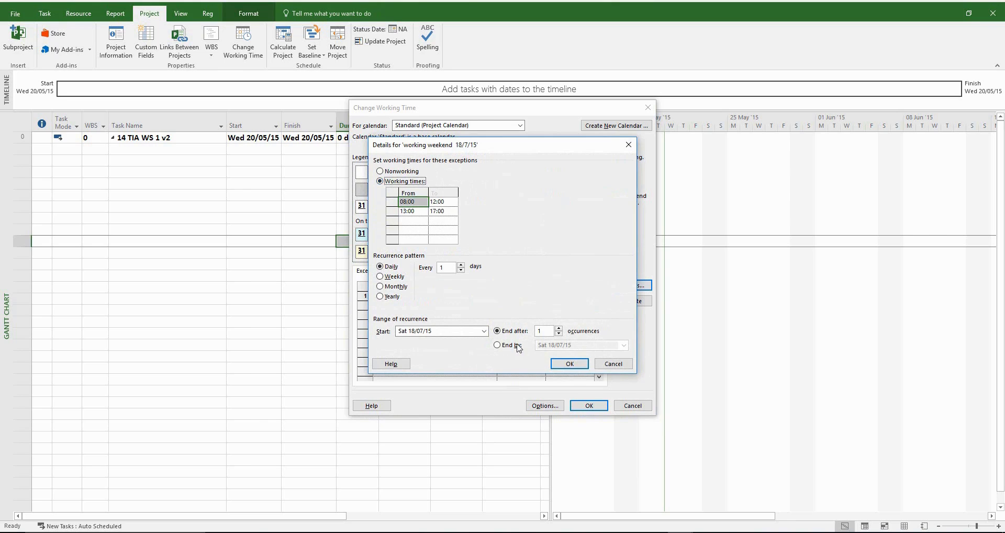
pyautogui.click(570, 365)
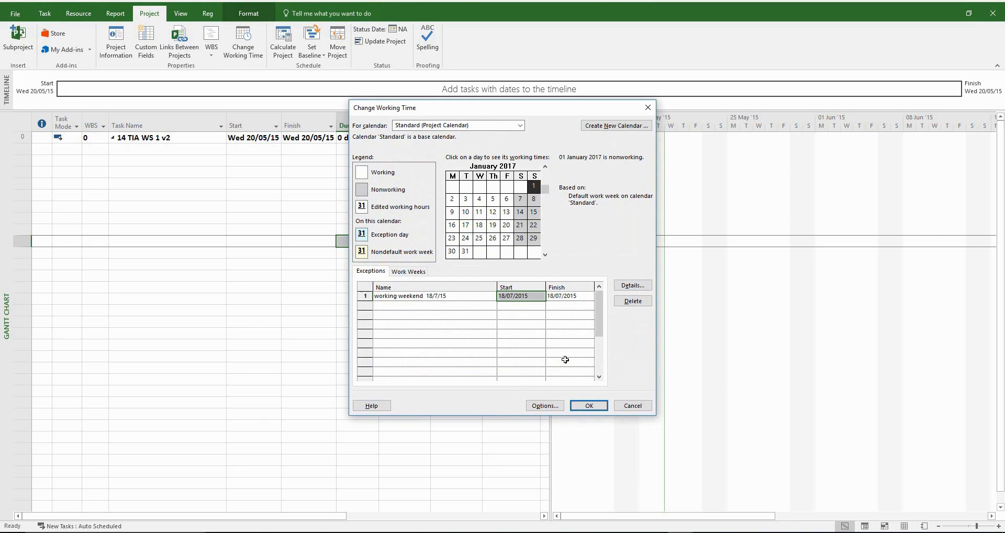
# Step: Recheck the calendar notes in the Excel workbook, and add a second exception named "working weekend 19/7/15" to the project calendar
pyautogui.click(321, 529)
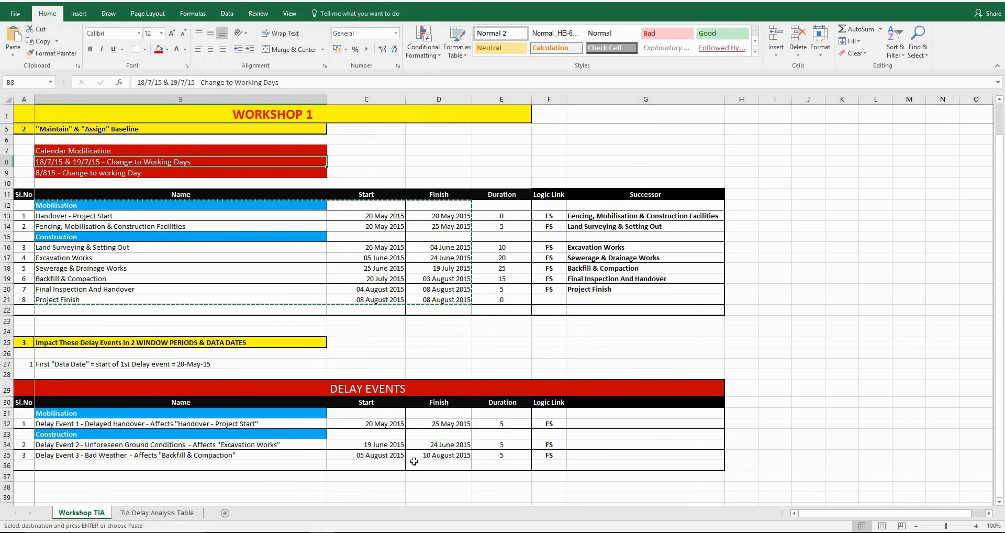
pyautogui.click(707, 489)
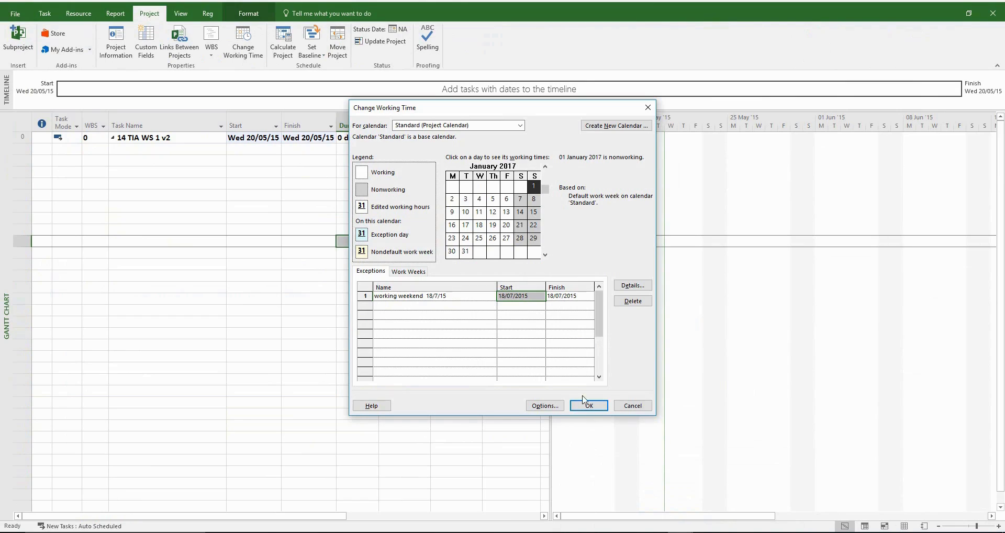
pyautogui.click(456, 303)
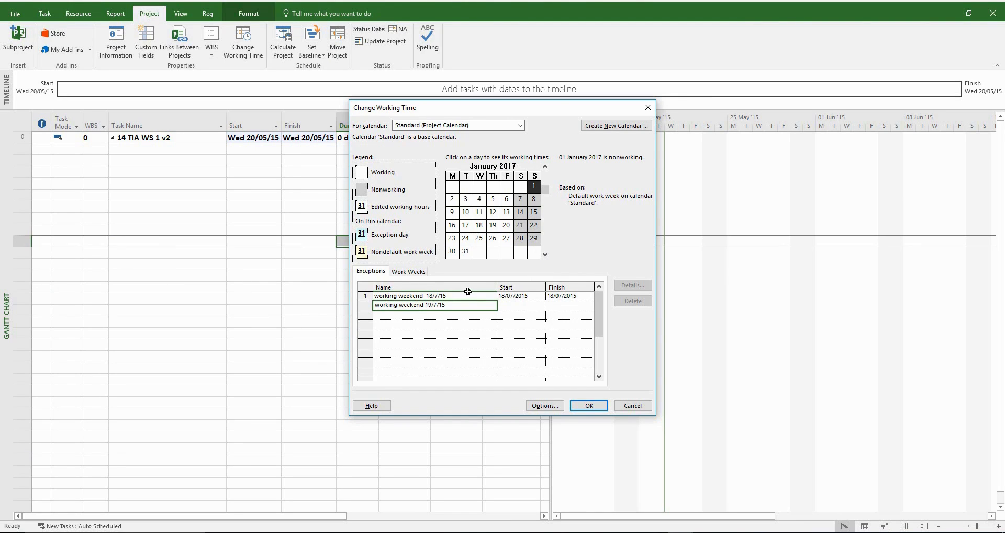
# Step: Set the start date of the "working weekend 19/7/15" exception to 19/07/2015
pyautogui.click(521, 307)
pyautogui.click(540, 306)
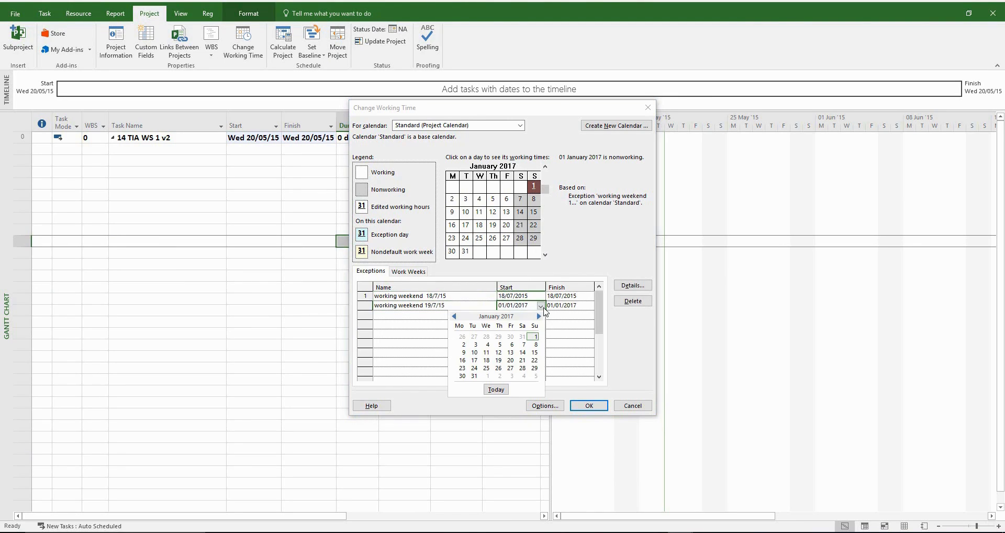
pyautogui.click(454, 317)
pyautogui.click(454, 317)
pyautogui.click(454, 317)
pyautogui.click(454, 317)
pyautogui.click(454, 318)
pyautogui.click(454, 317)
pyautogui.click(454, 317)
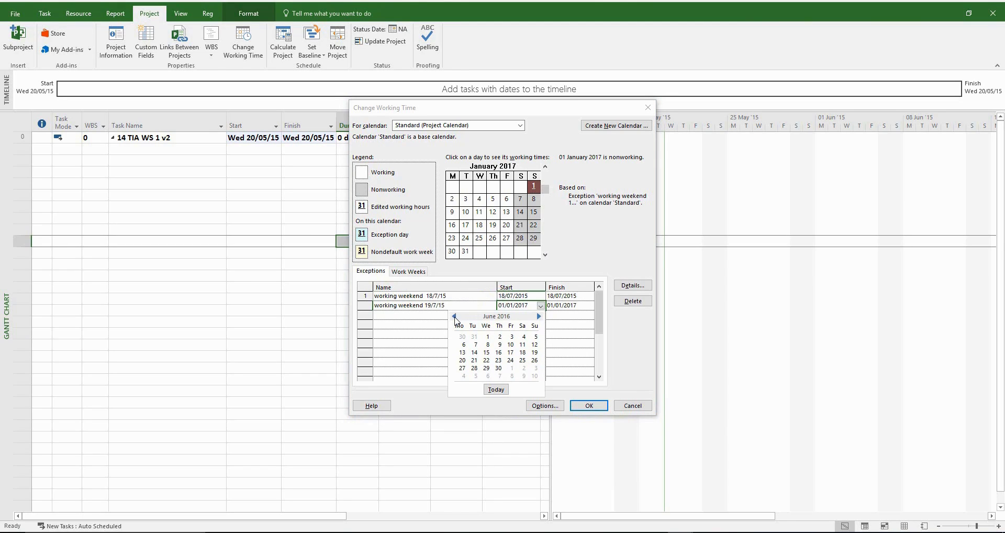
pyautogui.click(454, 317)
pyautogui.click(454, 317)
pyautogui.click(454, 317)
pyautogui.click(454, 317)
pyautogui.click(454, 317)
pyautogui.click(454, 317)
pyautogui.click(454, 317)
pyautogui.click(454, 317)
pyautogui.click(454, 317)
pyautogui.click(535, 352)
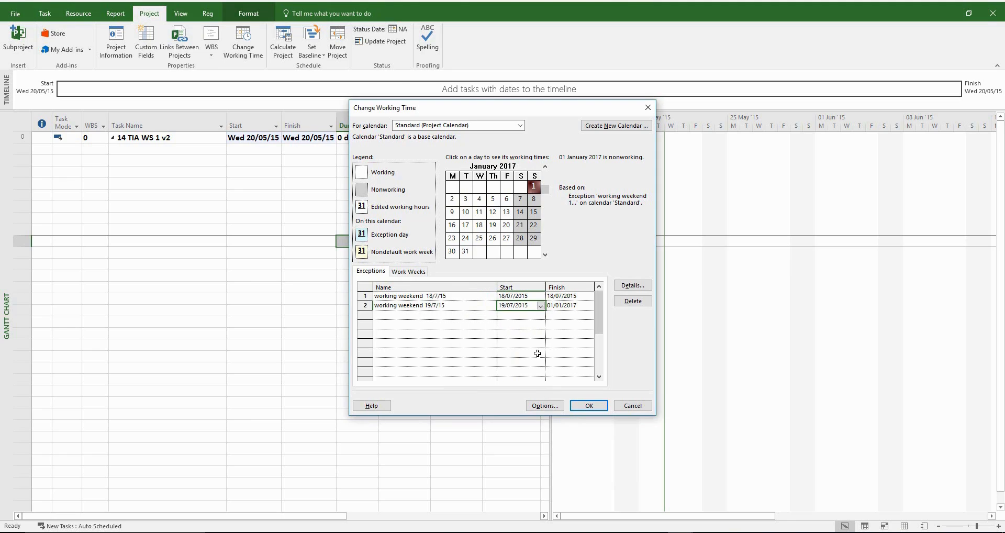
# Step: Set the finish date of the "working weekend 19/7/15" exception to 19/07/2015
pyautogui.click(577, 308)
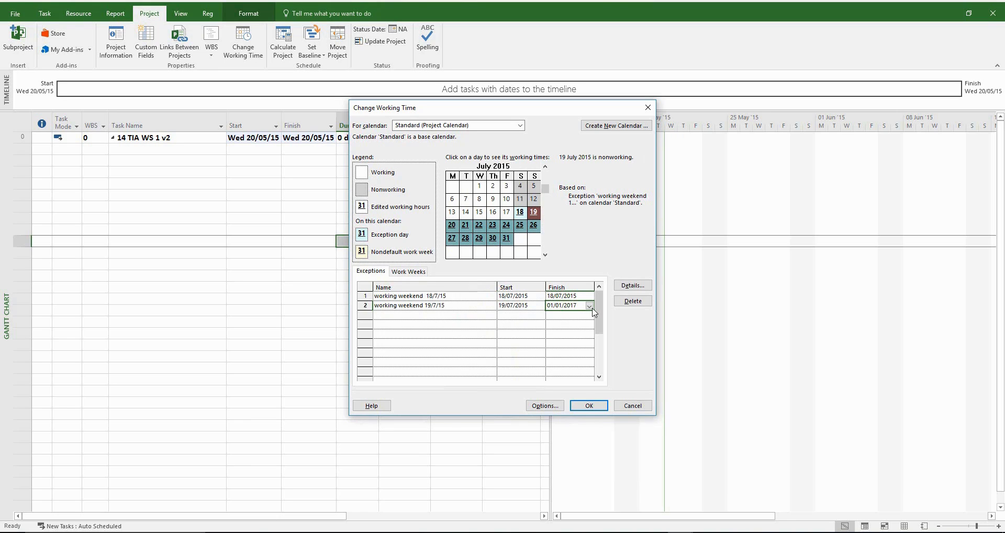
pyautogui.click(590, 305)
pyautogui.click(503, 317)
pyautogui.click(503, 317)
pyautogui.click(504, 316)
pyautogui.click(503, 317)
pyautogui.click(503, 317)
pyautogui.click(503, 317)
pyautogui.click(504, 316)
pyautogui.click(503, 316)
pyautogui.click(503, 316)
pyautogui.click(503, 317)
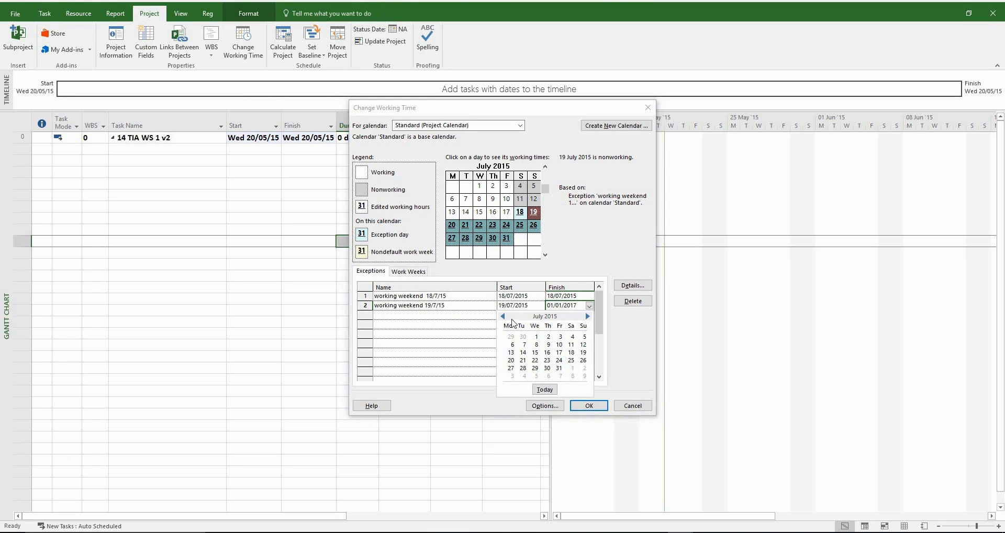
pyautogui.click(582, 352)
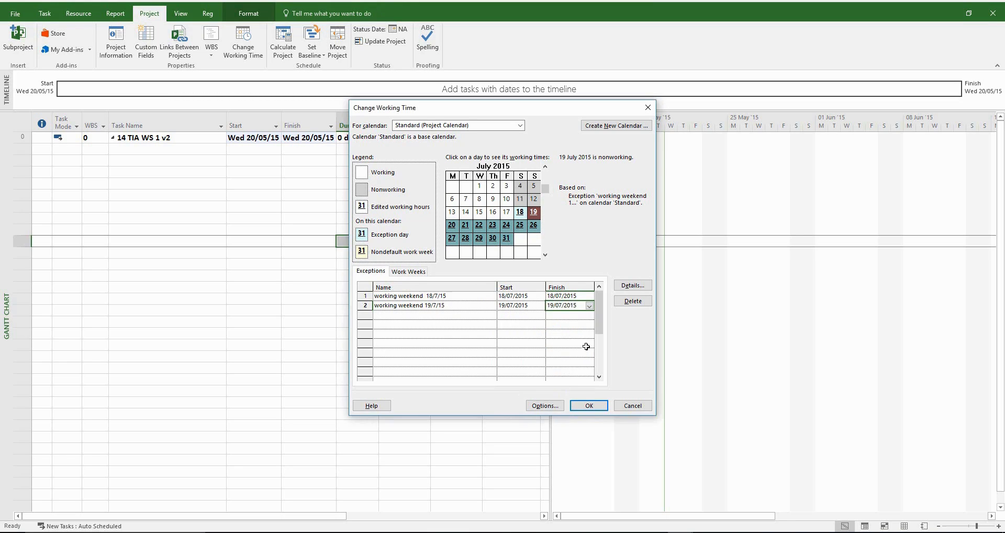
# Step: Define the "working weekend 19/7/15" exception as working time, 08:00 to 12:00 and 13:00 to 17:00
pyautogui.click(632, 285)
pyautogui.click(406, 181)
pyautogui.click(569, 363)
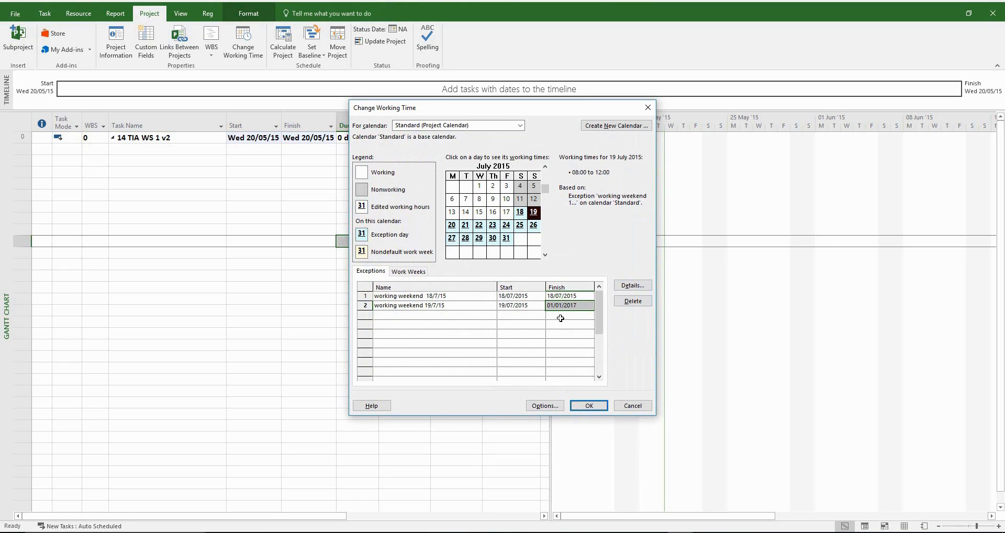
# Step: Set the finish date of the "working weekend 19/7/15" exception to 19/07/2015 again
pyautogui.click(579, 307)
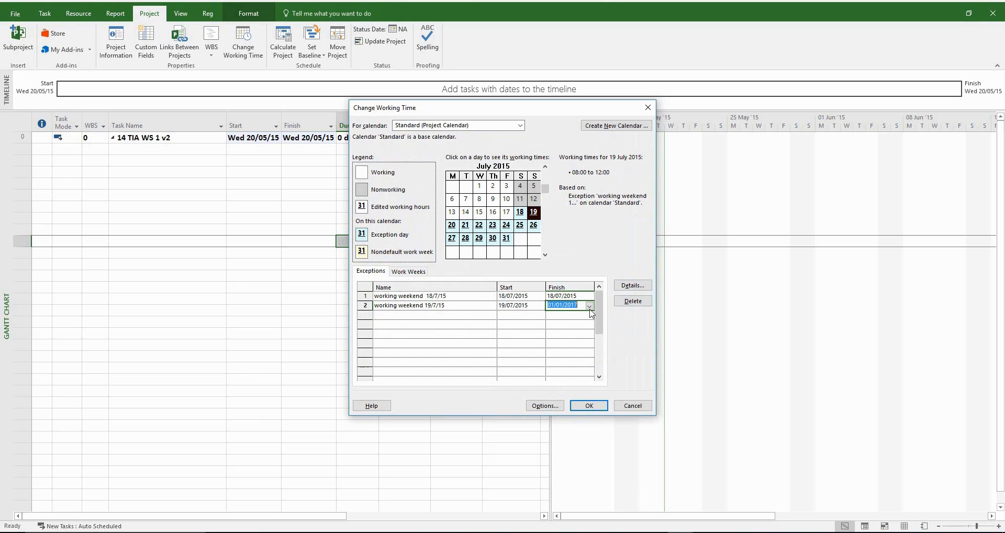
pyautogui.click(589, 306)
pyautogui.click(503, 316)
pyautogui.click(503, 316)
pyautogui.click(503, 316)
pyautogui.click(503, 316)
pyautogui.click(503, 316)
pyautogui.click(503, 316)
pyautogui.click(502, 316)
pyautogui.click(503, 316)
pyautogui.click(503, 316)
pyautogui.click(502, 316)
pyautogui.click(502, 316)
pyautogui.click(502, 316)
pyautogui.click(502, 316)
pyautogui.click(502, 316)
pyautogui.click(503, 316)
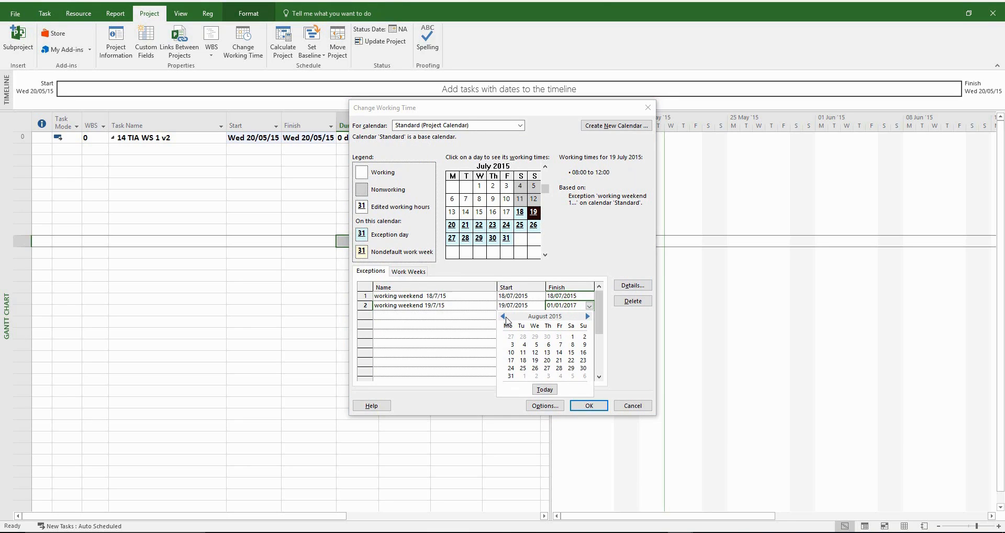
pyautogui.click(503, 316)
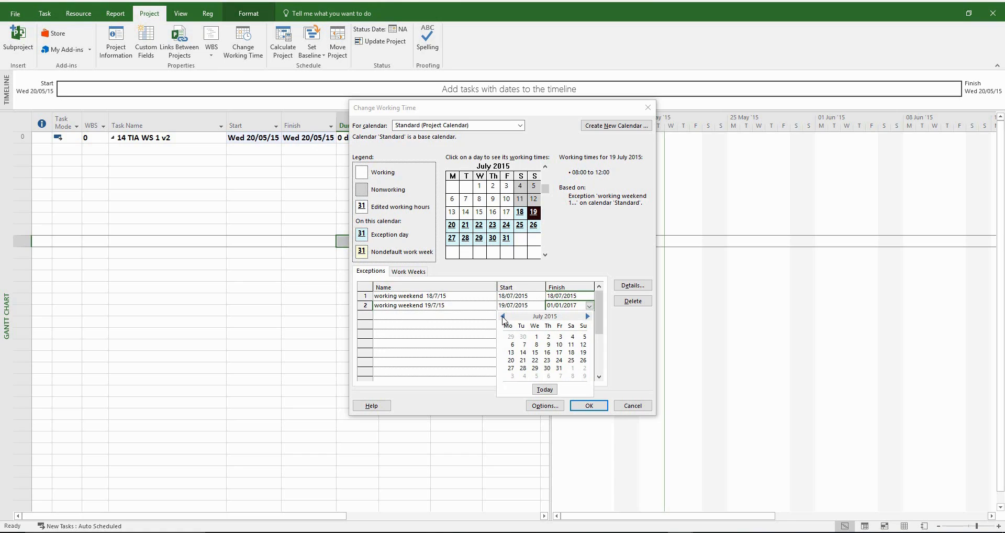
pyautogui.click(583, 352)
pyautogui.click(471, 315)
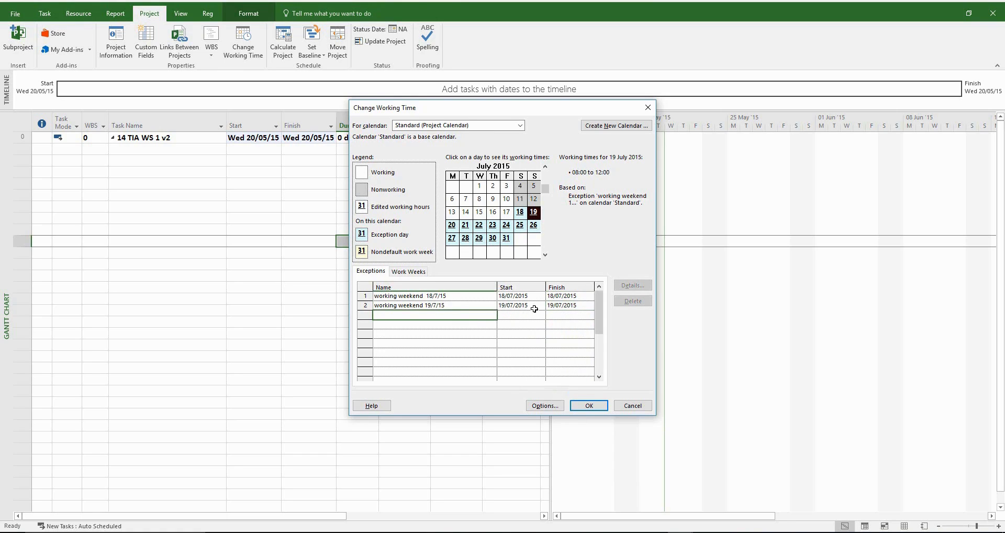
# Step: Limit the daily recurrence of the "working weekend 19/7/15" exception to 1 occurrence
pyautogui.click(553, 306)
pyautogui.click(457, 304)
pyautogui.click(632, 285)
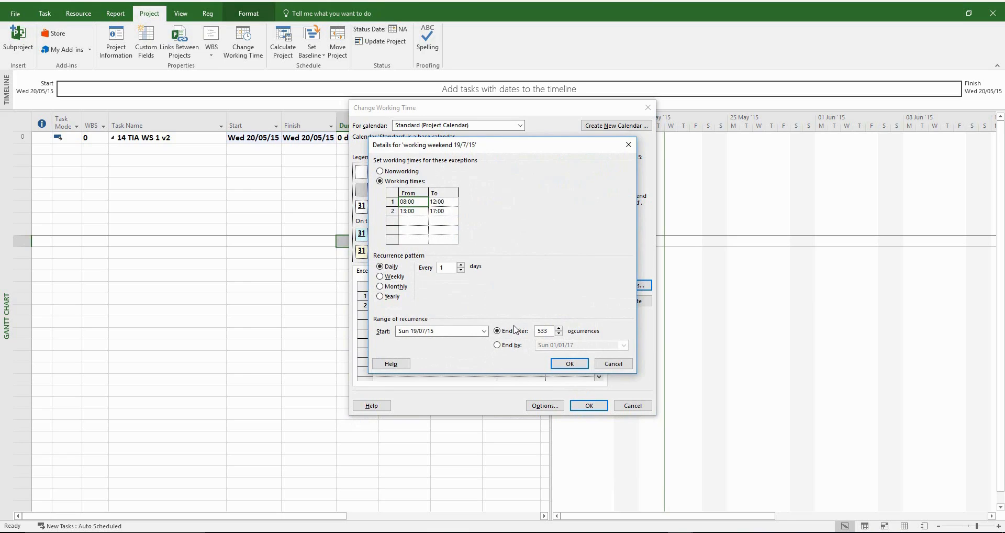
pyautogui.moveTo(550, 330); pyautogui.dragTo(513, 334)
pyautogui.write('1')
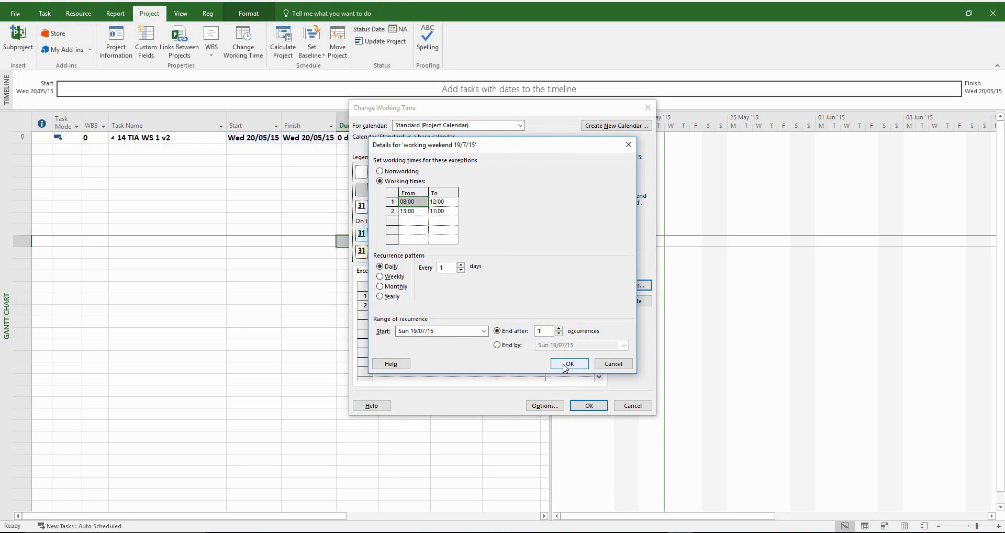
pyautogui.click(569, 364)
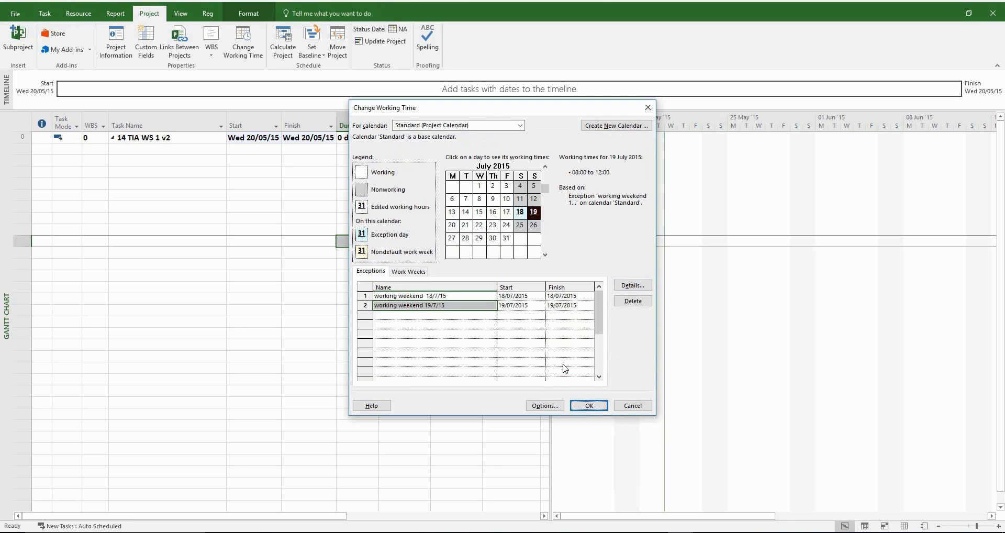
# Step: Switch to the Excel workbook and correct the date in the last calendar modification note to 8/8/15
pyautogui.click(518, 314)
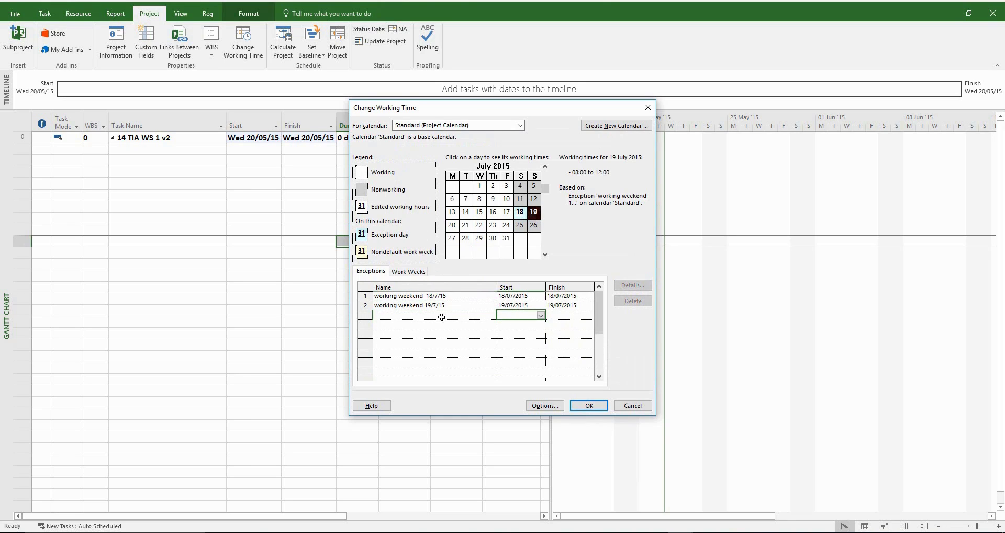
pyautogui.click(321, 529)
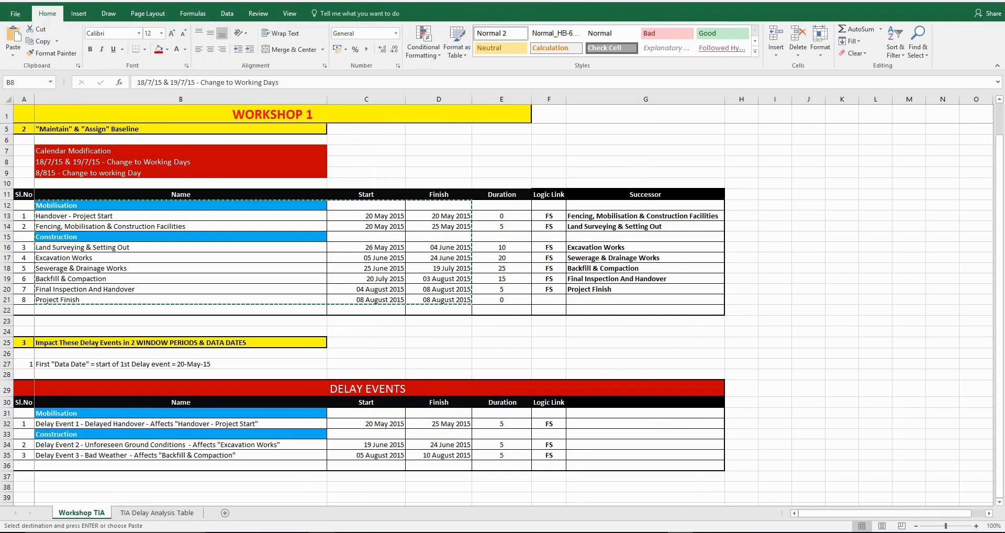
pyautogui.doubleClick(55, 173)
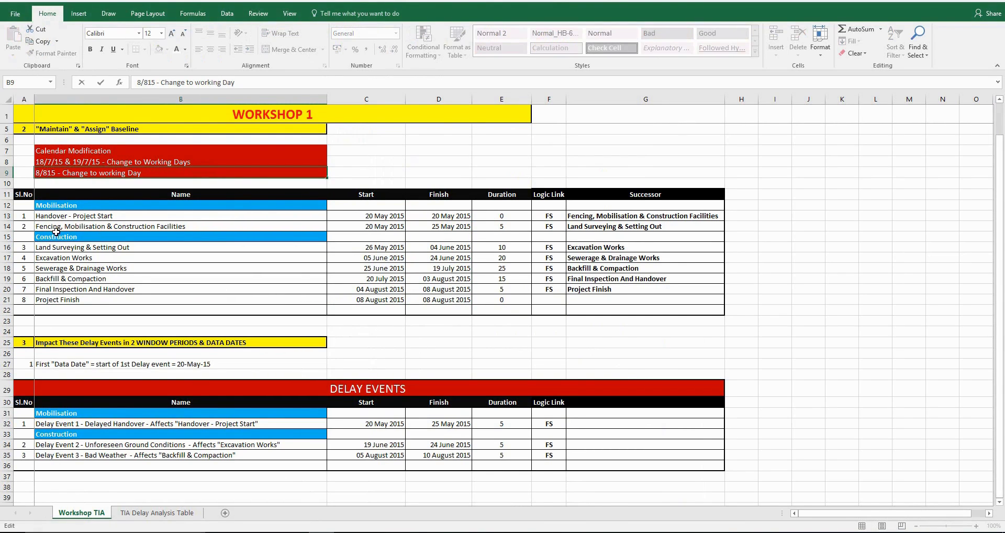
pyautogui.write('/')
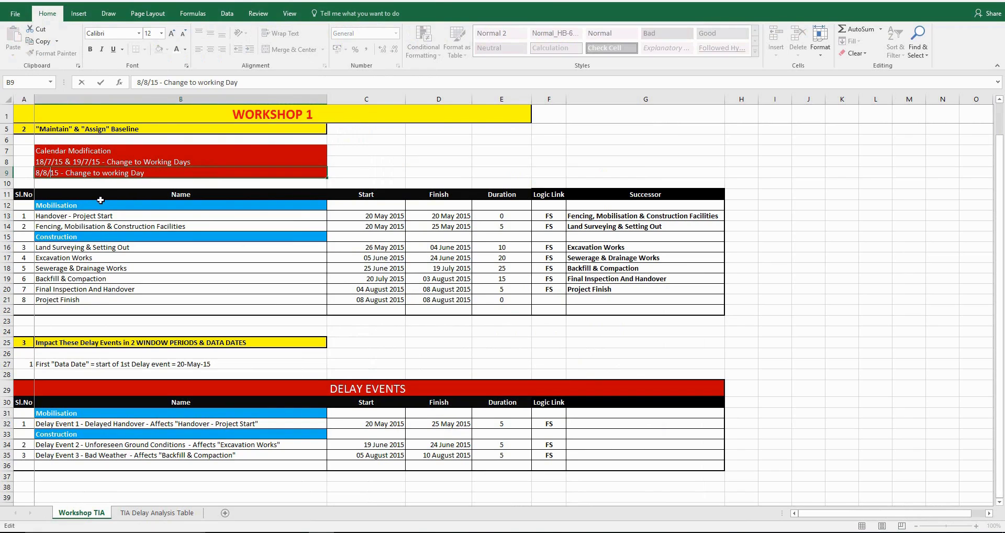
pyautogui.click(98, 184)
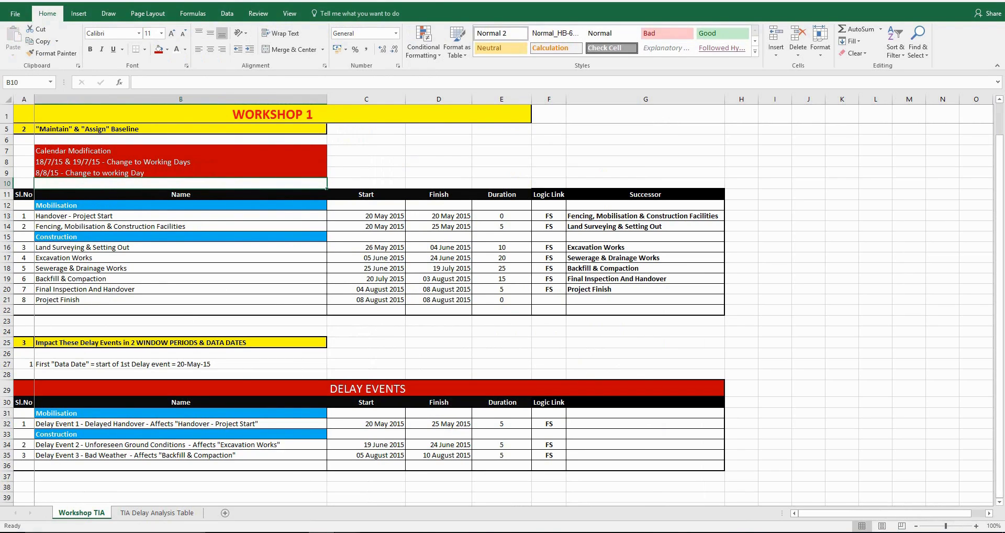
# Step: Switch back to Project and add a third calendar exception named "working weekend 8/8/15" starting on 08/08/2015
pyautogui.hotkey('alt', 'Tab')
pyautogui.click(420, 316)
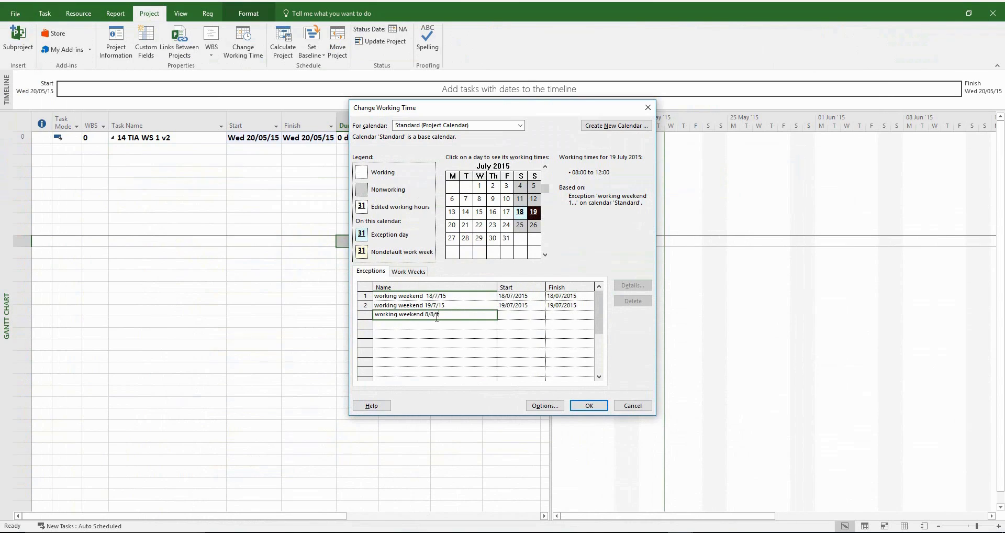
pyautogui.click(505, 313)
pyautogui.click(540, 315)
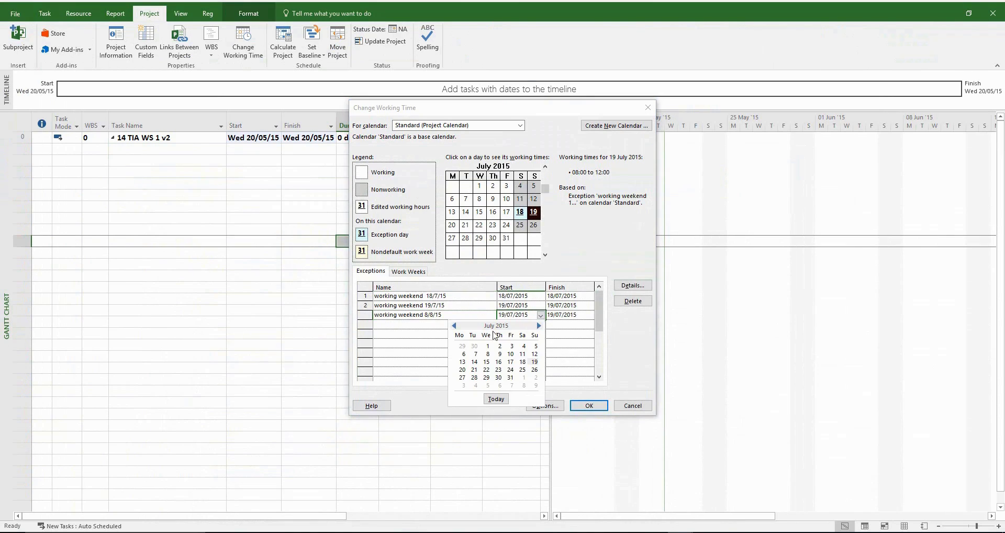
pyautogui.click(539, 326)
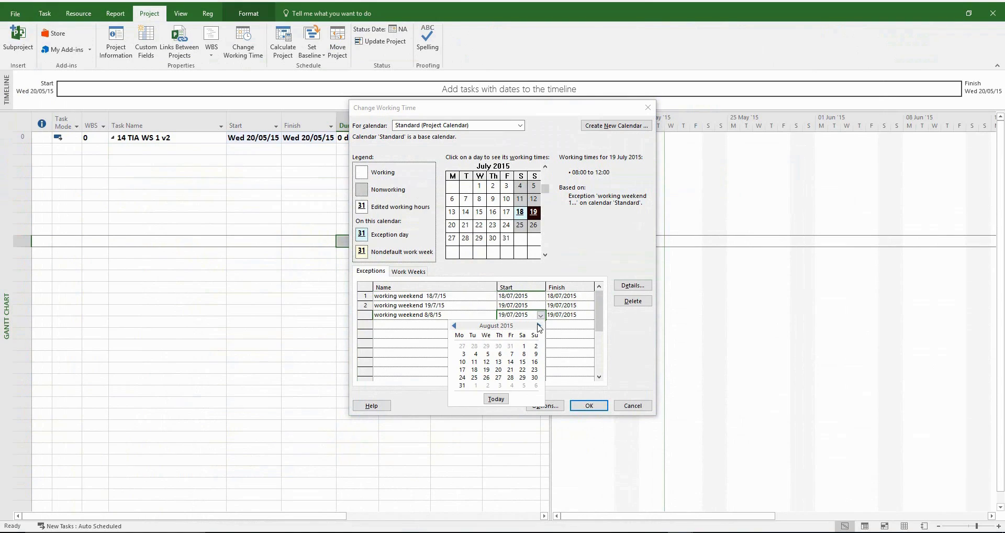
pyautogui.click(523, 353)
pyautogui.click(523, 353)
pyautogui.click(476, 317)
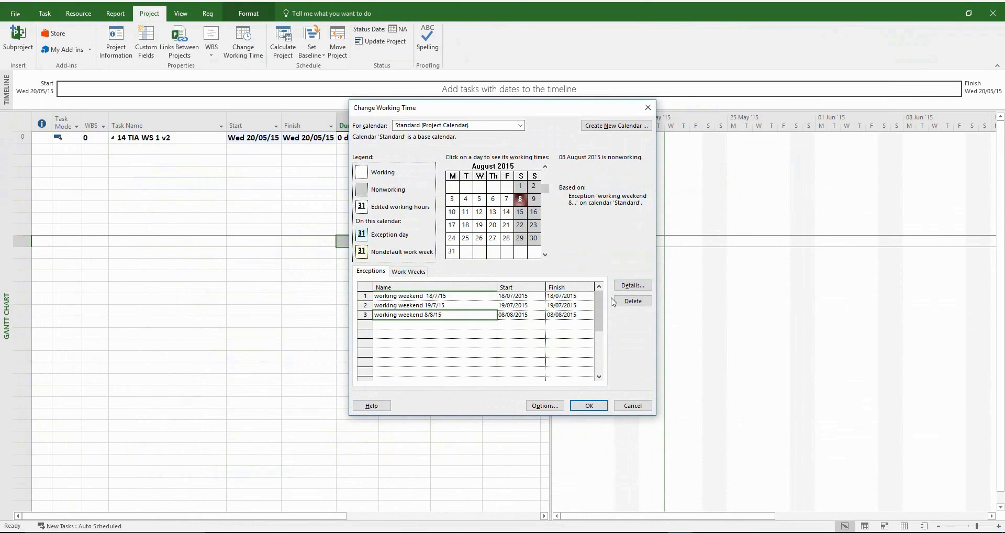
# Step: Define the 8/8/15 exception as working time, 08:00 to 12:00 and 13:00 to 17:00, and save the calendar changes
pyautogui.click(632, 285)
pyautogui.click(398, 182)
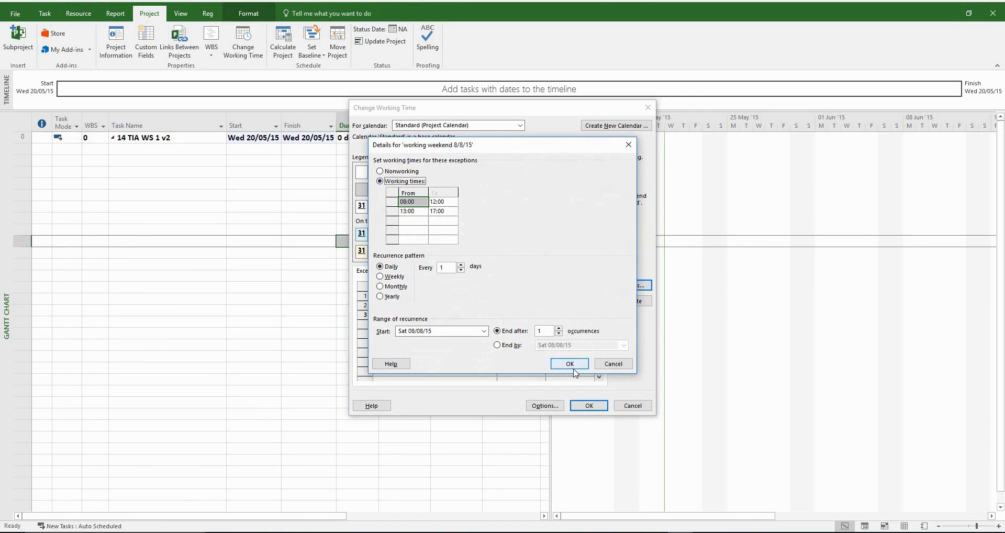
pyautogui.click(569, 363)
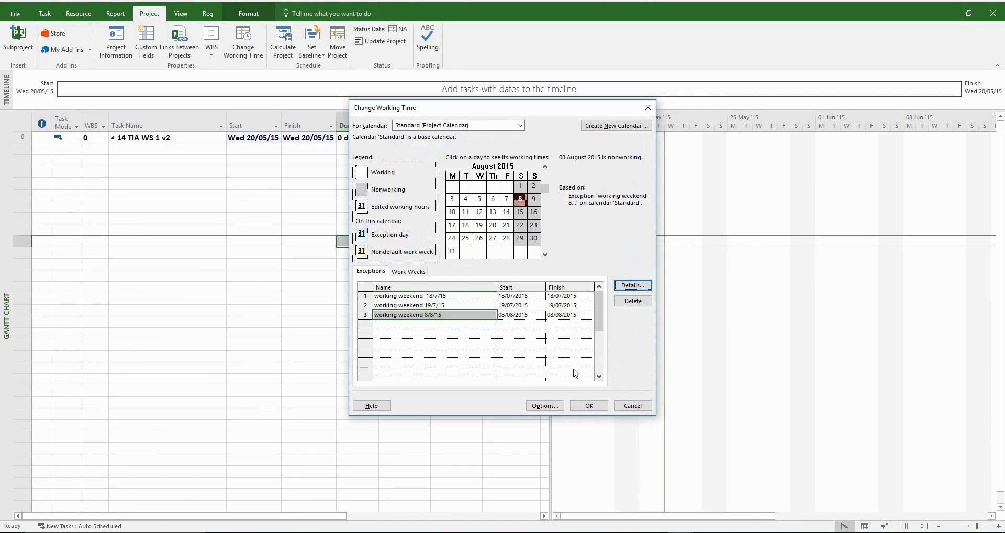
pyautogui.click(444, 347)
pyautogui.click(588, 405)
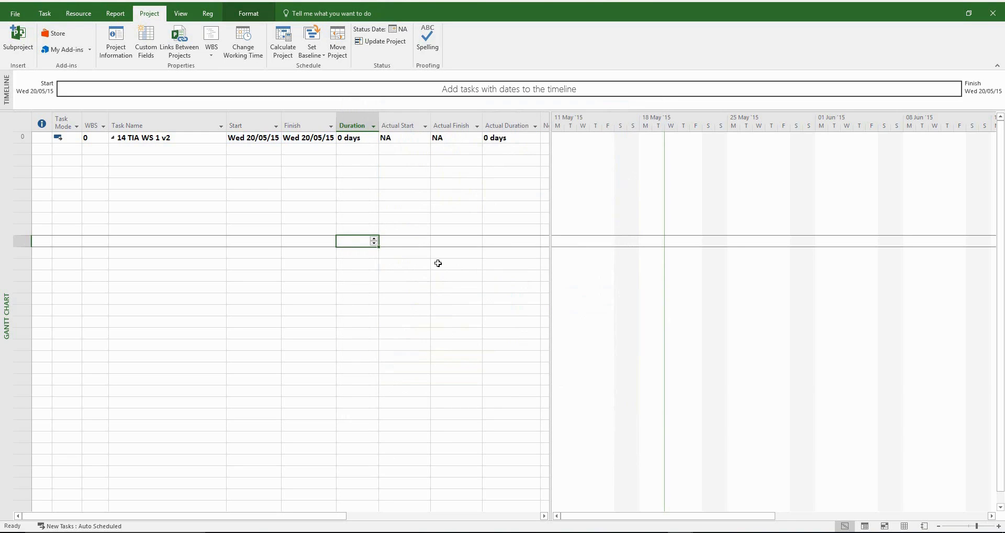
# Step: Copy the names, start and finish dates from Mobilisation through Project Finish in Excel and paste them into the project below the summary task
pyautogui.click(259, 189)
pyautogui.hotkey('alt', 'Tab')
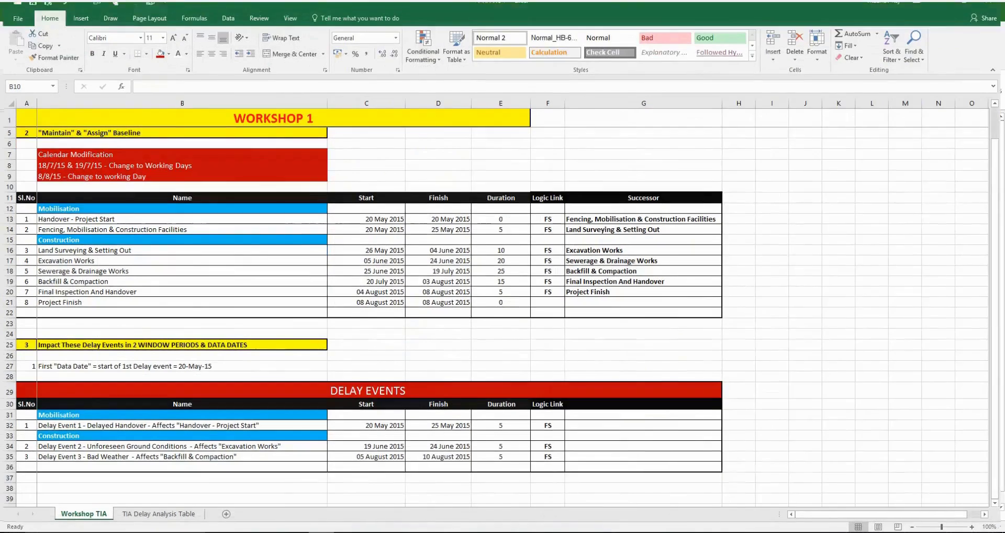
pyautogui.moveTo(61, 208); pyautogui.dragTo(460, 301)
pyautogui.rightClick(445, 300)
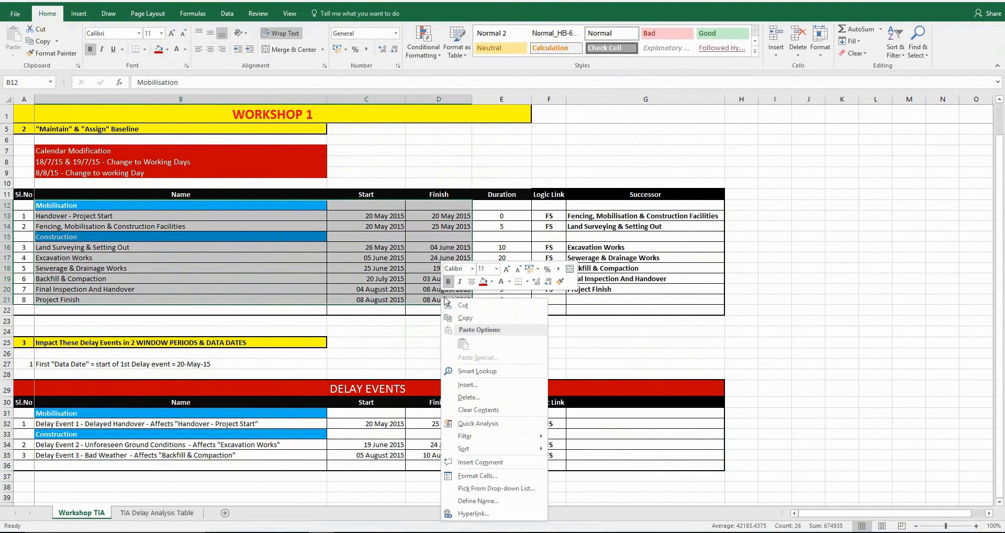
pyautogui.click(465, 317)
pyautogui.hotkey('alt', 'Tab')
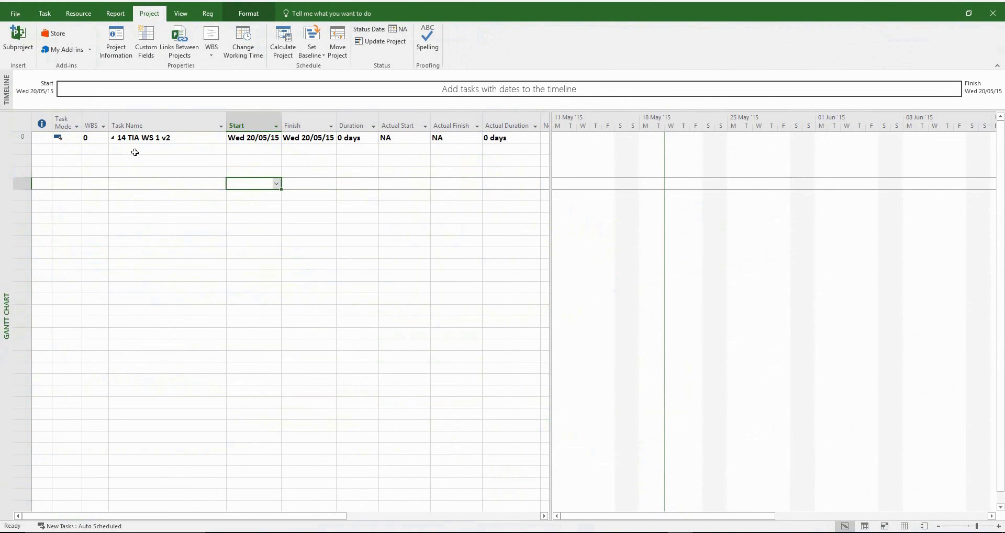
pyautogui.rightClick(135, 152)
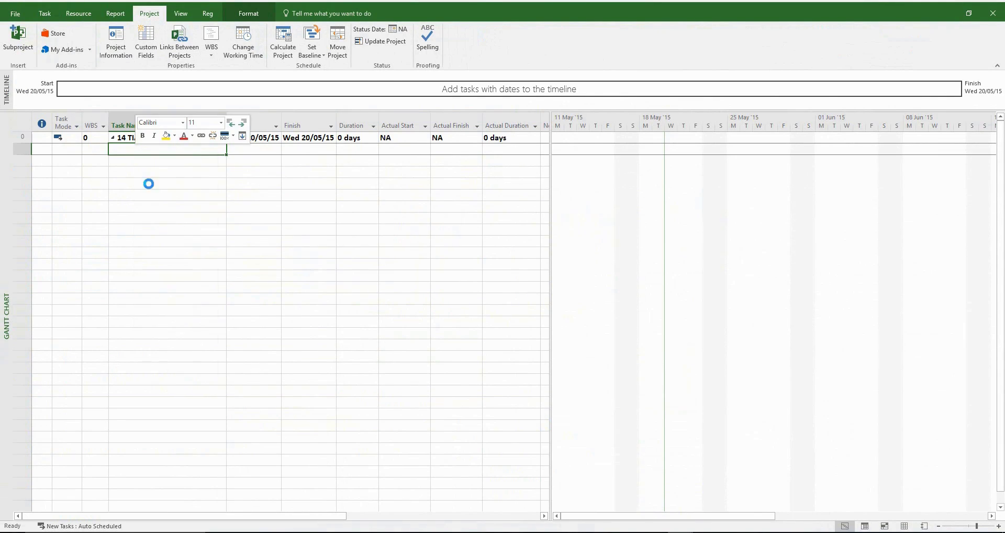
pyautogui.click(153, 184)
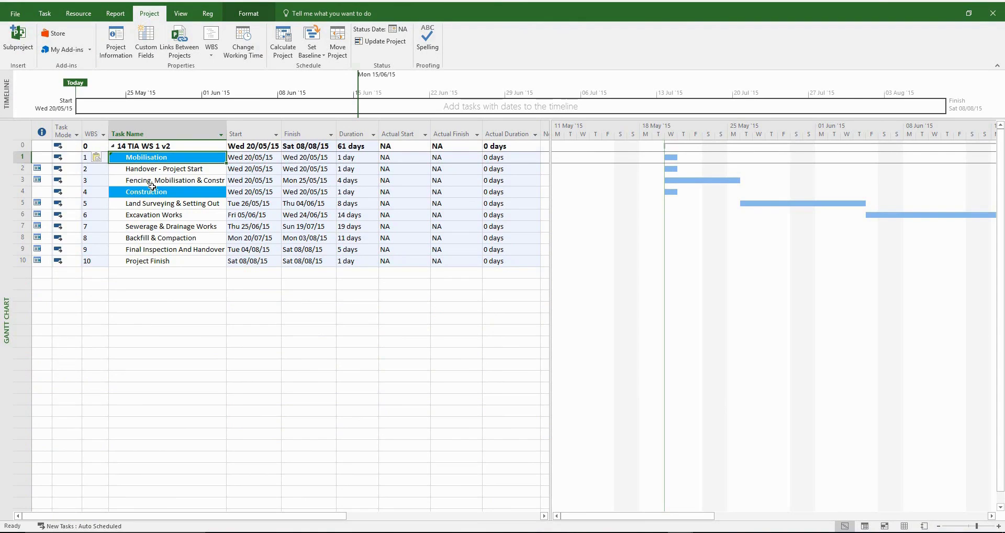
# Step: Indent the two tasks under Mobilisation and the six under Construction, and widen the Task Name column to fit its text
pyautogui.moveTo(169, 170); pyautogui.dragTo(179, 179)
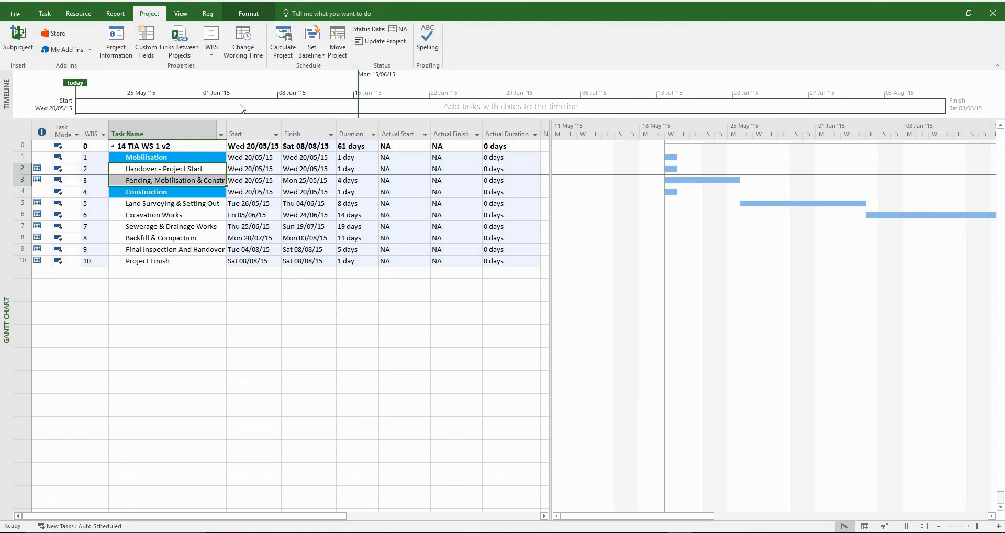
pyautogui.click(208, 13)
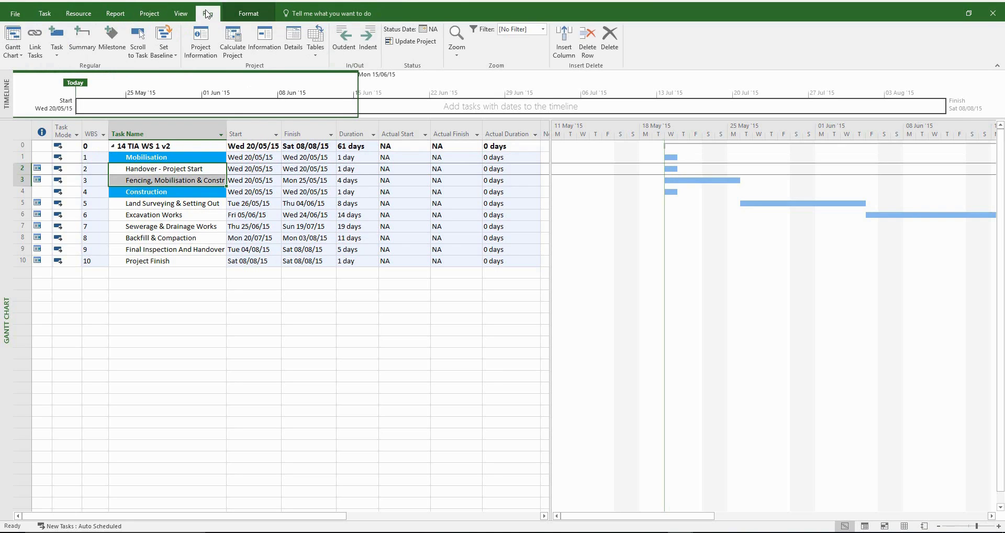
pyautogui.click(368, 42)
pyautogui.moveTo(192, 206); pyautogui.dragTo(182, 259)
pyautogui.click(373, 46)
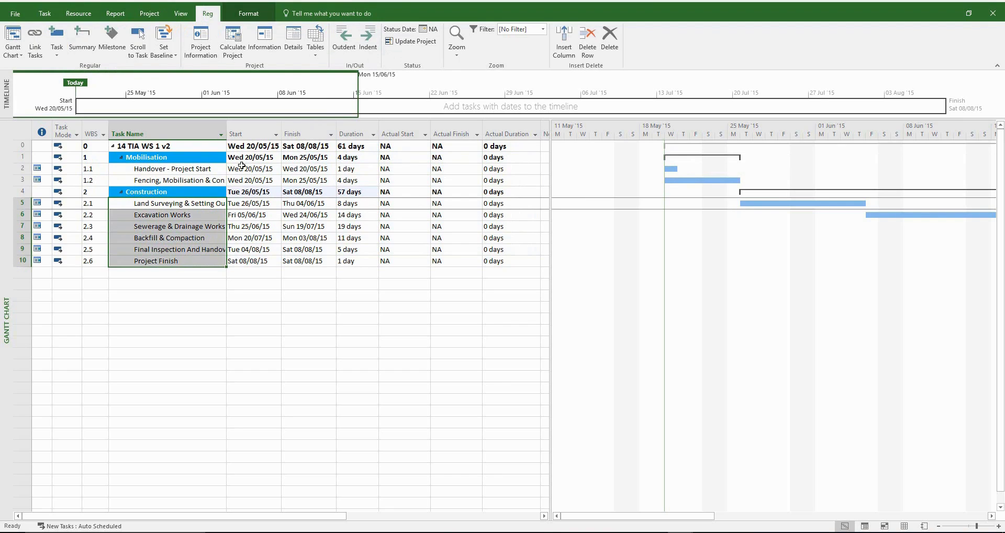
pyautogui.doubleClick(226, 130)
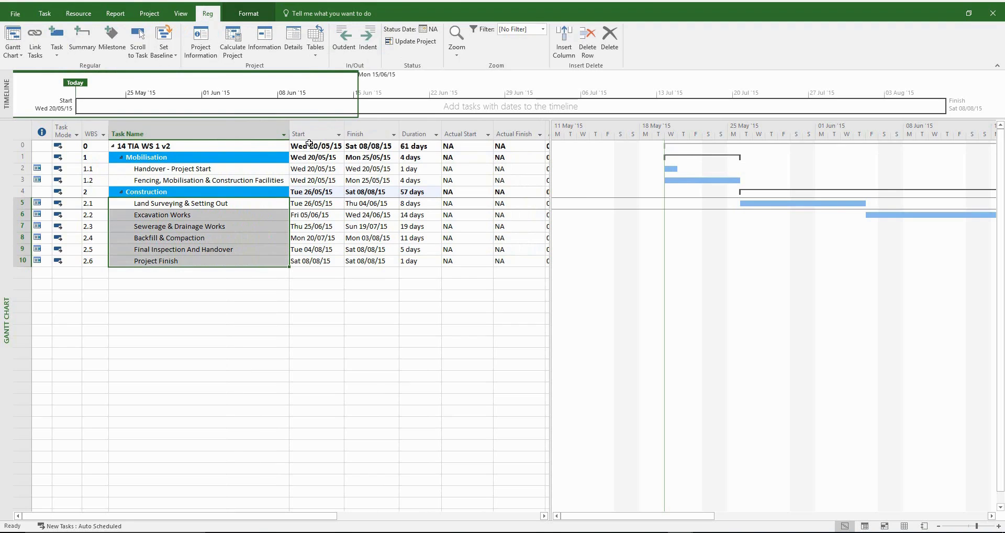
# Step: Set the durations of Handover - Project Start and Project Finish to 0 days
pyautogui.click(421, 169)
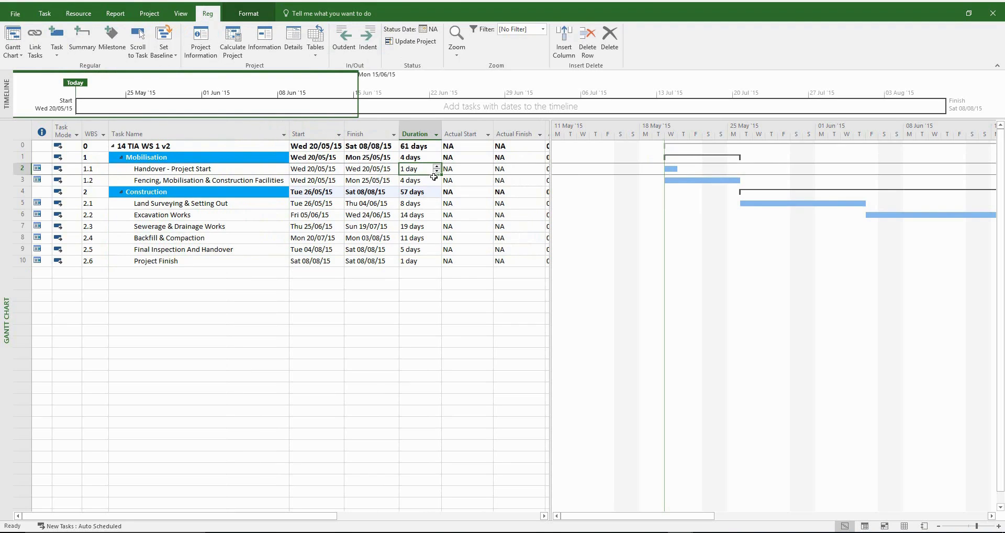
pyautogui.click(436, 171)
pyautogui.click(422, 262)
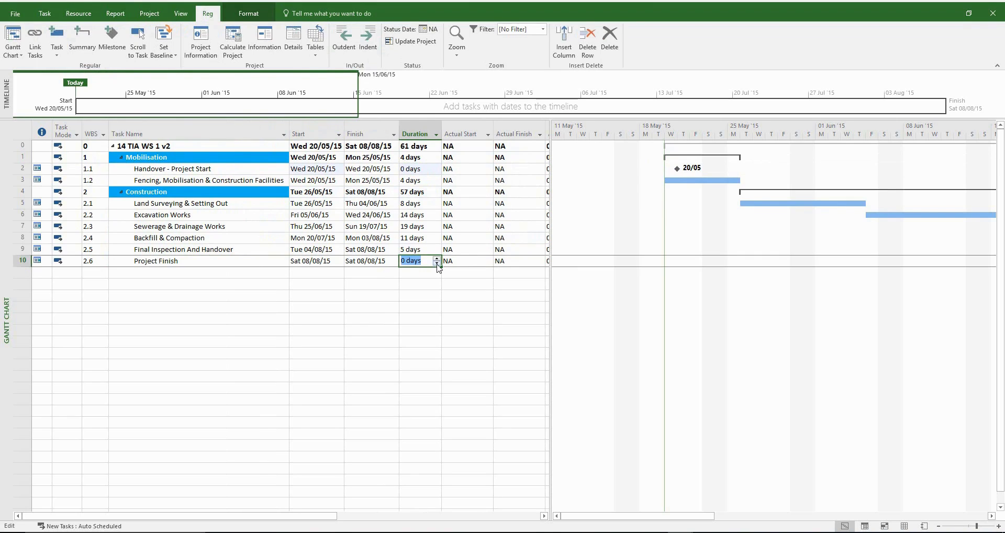
pyautogui.click(436, 263)
pyautogui.click(413, 316)
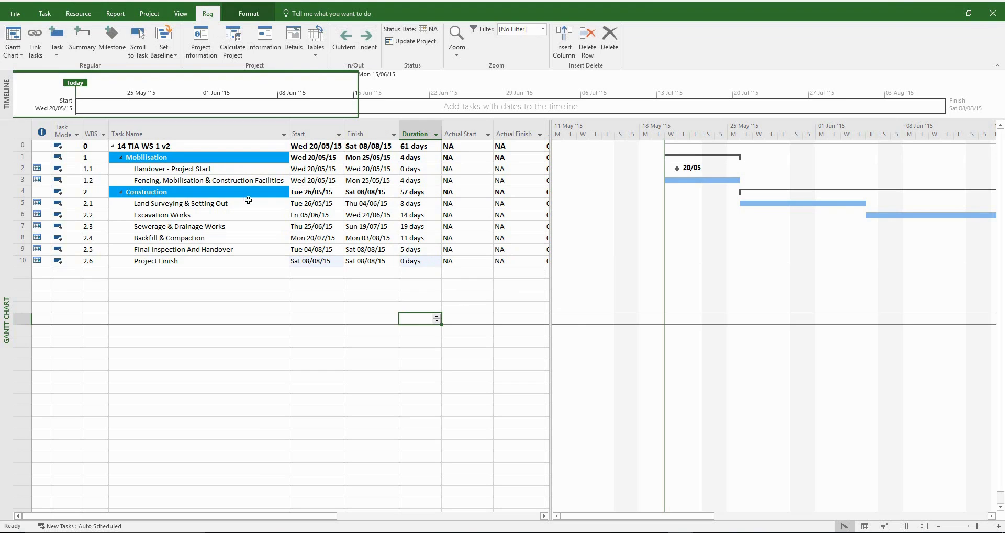
# Step: Link Handover - Project Start to Fencing, Mobilisation & Construction Facilities, and link that task to Land Surveying & Setting Out
pyautogui.click(218, 170)
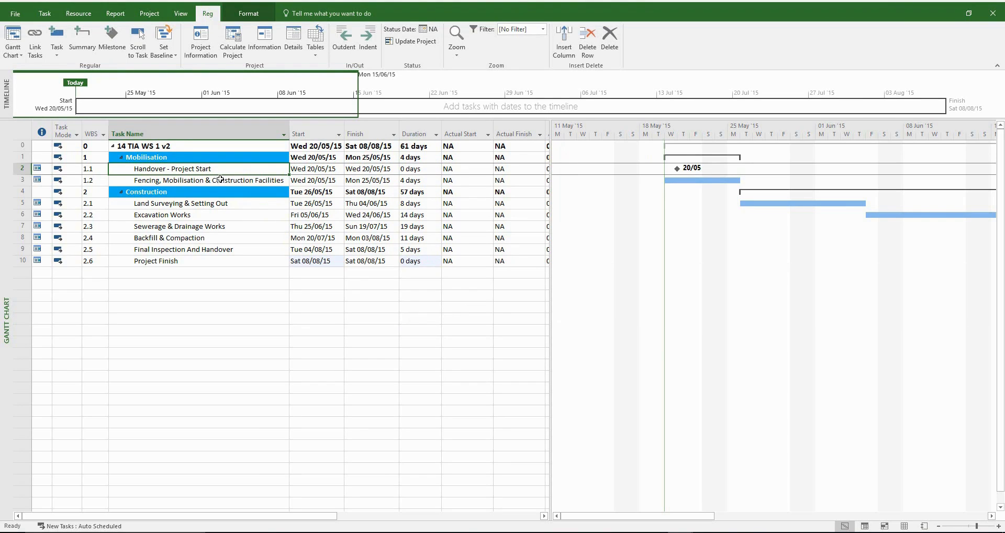
pyautogui.keyDown('shift'); pyautogui.click(220, 179); pyautogui.keyUp('shift')
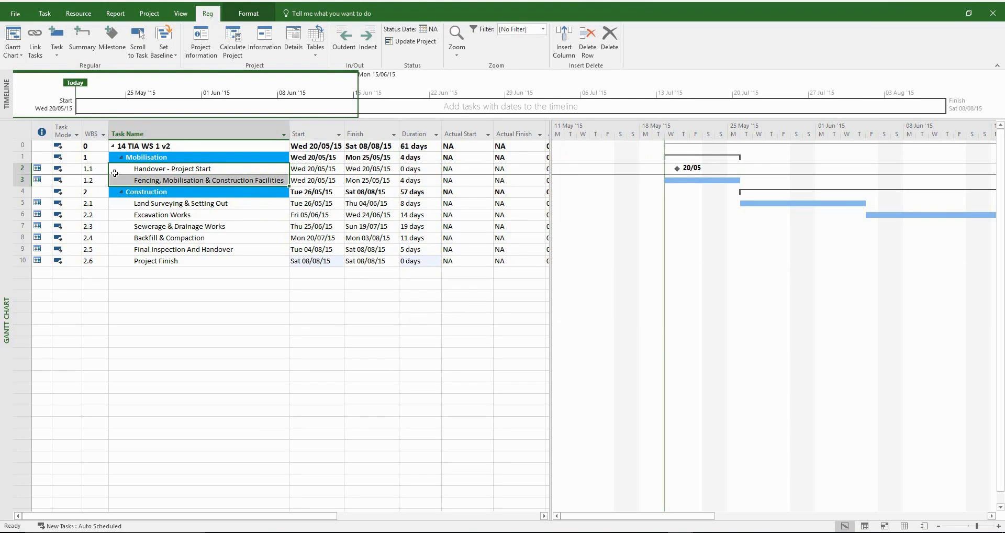
pyautogui.click(35, 42)
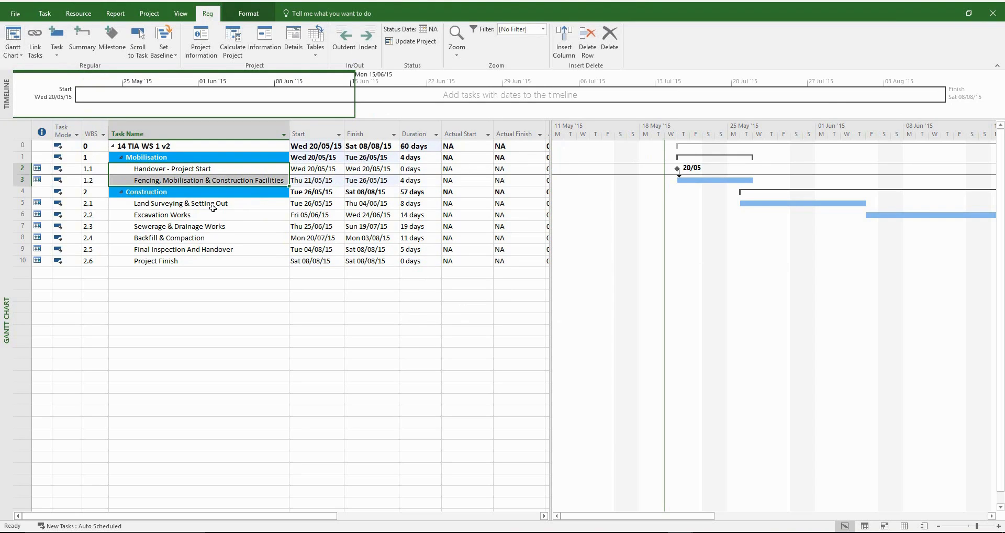
pyautogui.moveTo(739, 180); pyautogui.dragTo(754, 203)
# Step: Link the six Construction tasks in sequence from Land Surveying & Setting Out to Project Finish, and fit the whole project in the timescale
pyautogui.click(244, 205)
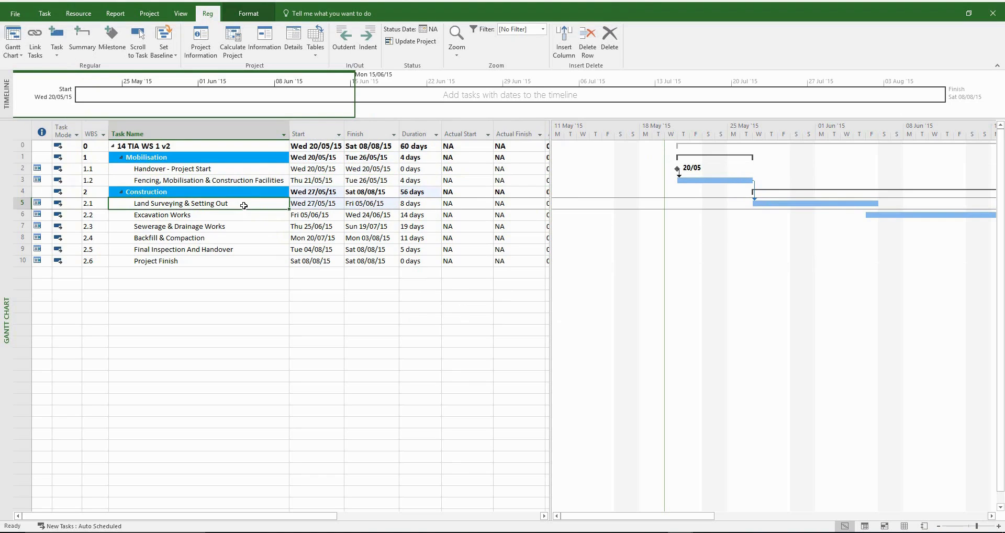
pyautogui.keyDown('shift'); pyautogui.click(190, 259); pyautogui.keyUp('shift')
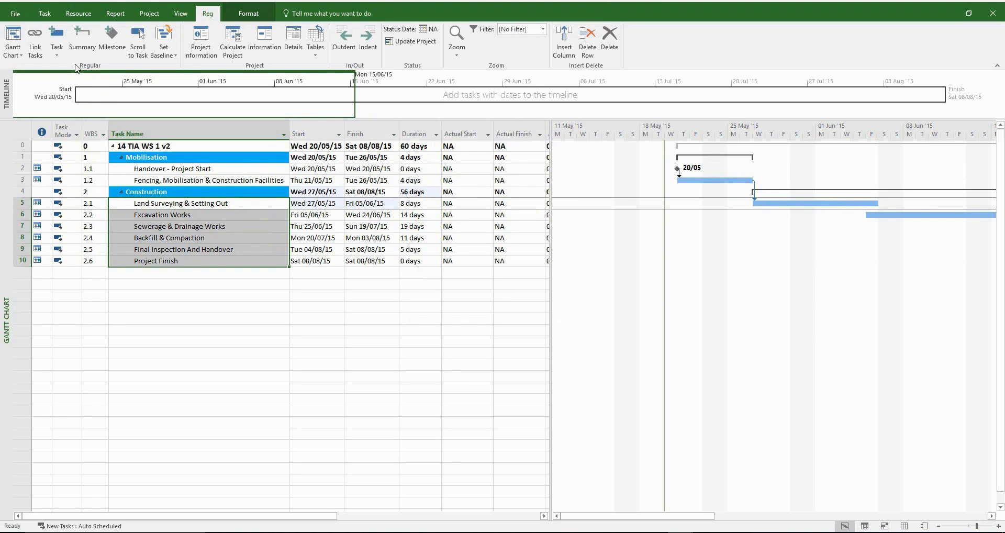
pyautogui.click(34, 41)
pyautogui.click(139, 4)
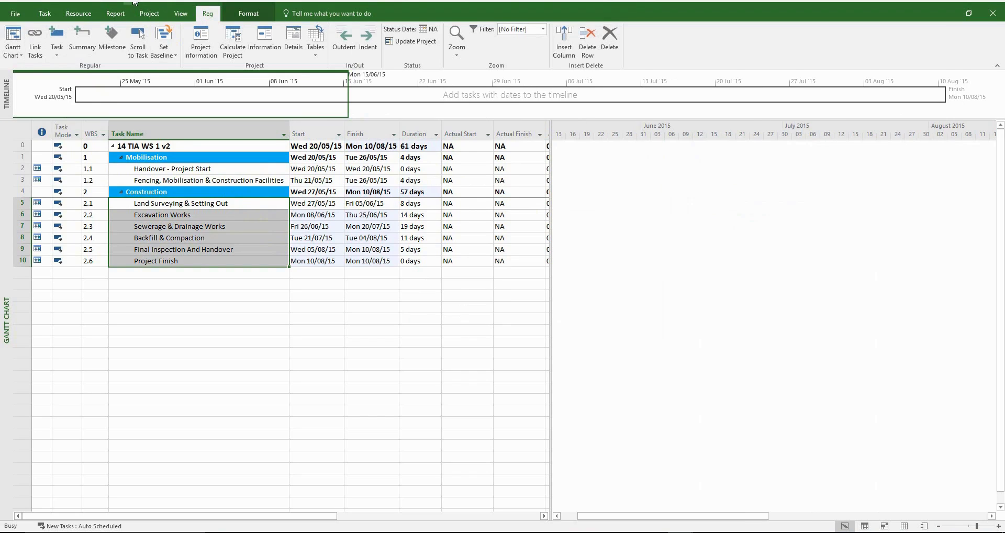
pyautogui.click(302, 308)
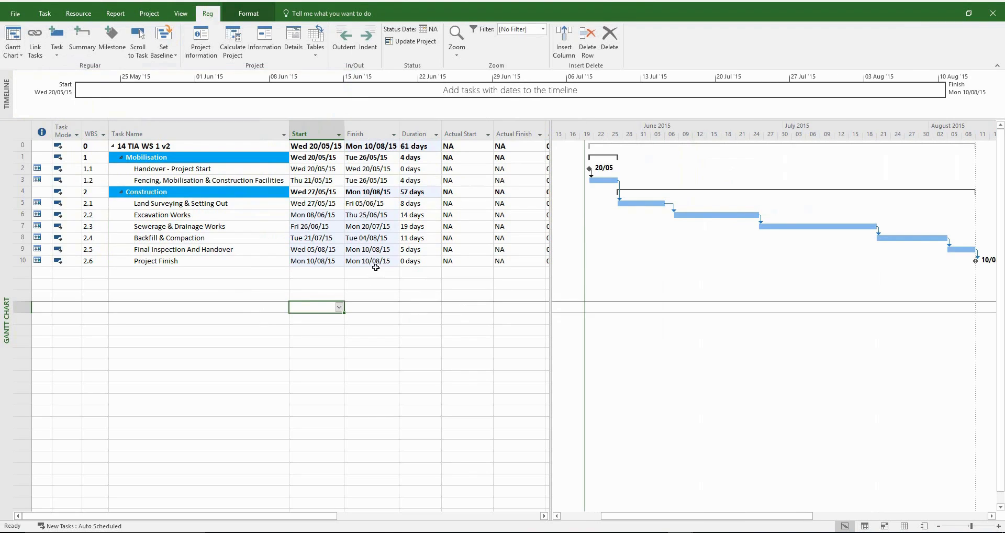
# Step: Check the finish dates of Project Finish and the project summary, and widen the Finish column to fit its dates
pyautogui.click(372, 260)
pyautogui.click(365, 146)
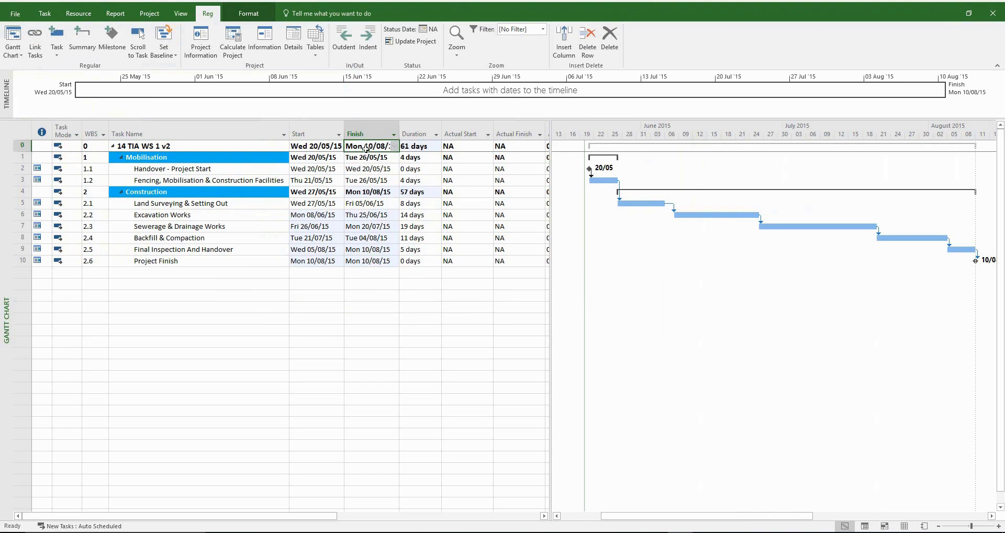
pyautogui.moveTo(397, 130); pyautogui.dragTo(400, 130)
pyautogui.click(361, 283)
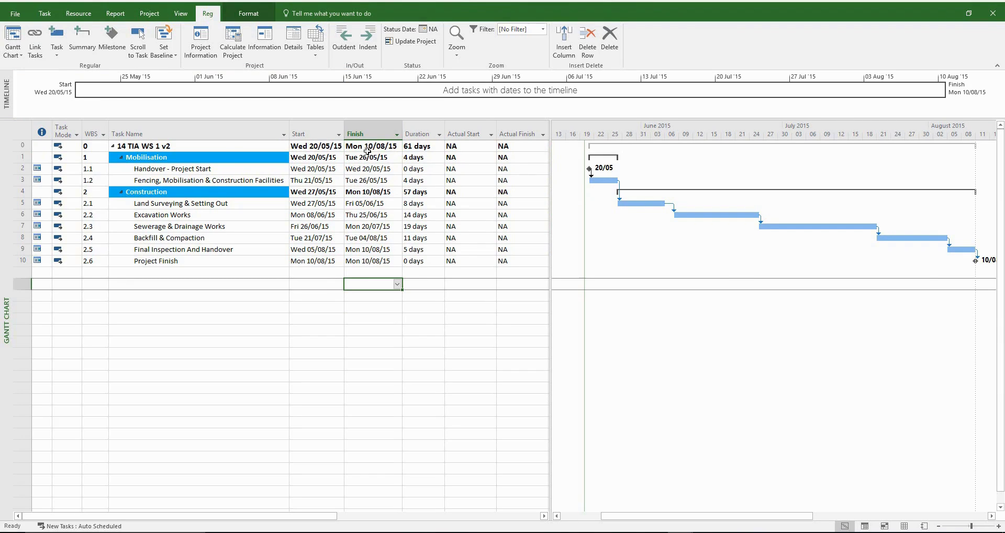
# Step: Look up the planned Project Finish date in the Excel workshop table and return to the project schedule
pyautogui.hotkey('alt', 'Tab')
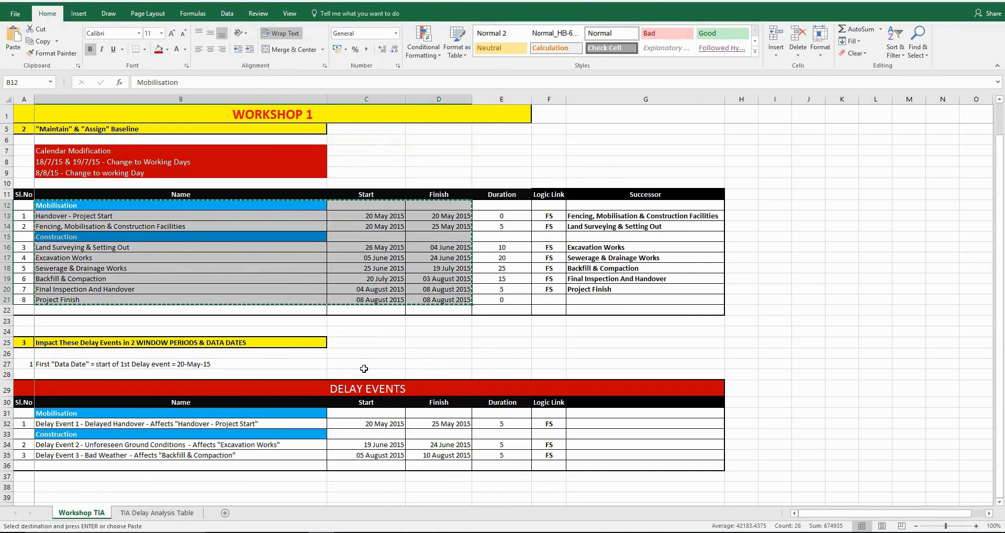
pyautogui.press('Escape')
pyautogui.click(458, 299)
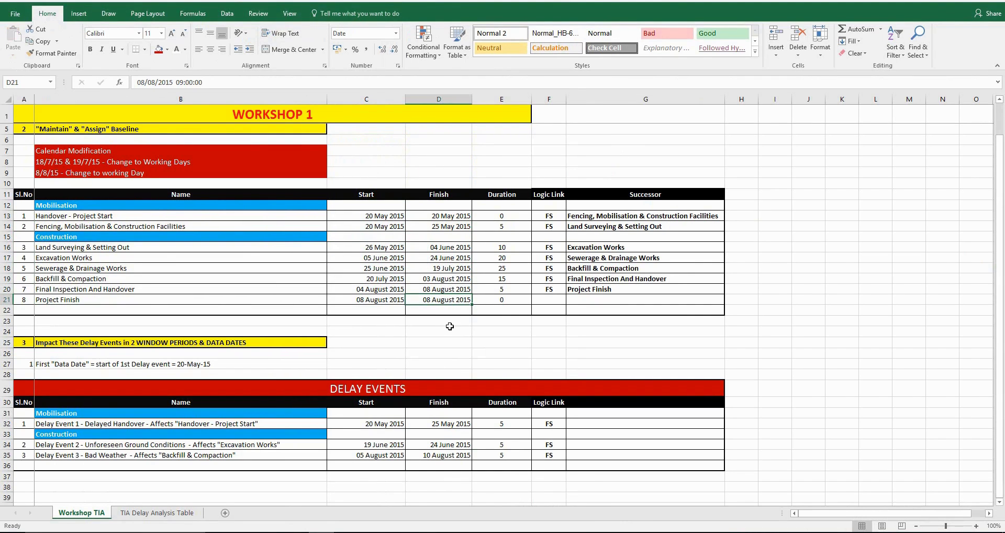
pyautogui.click(738, 489)
pyautogui.click(284, 324)
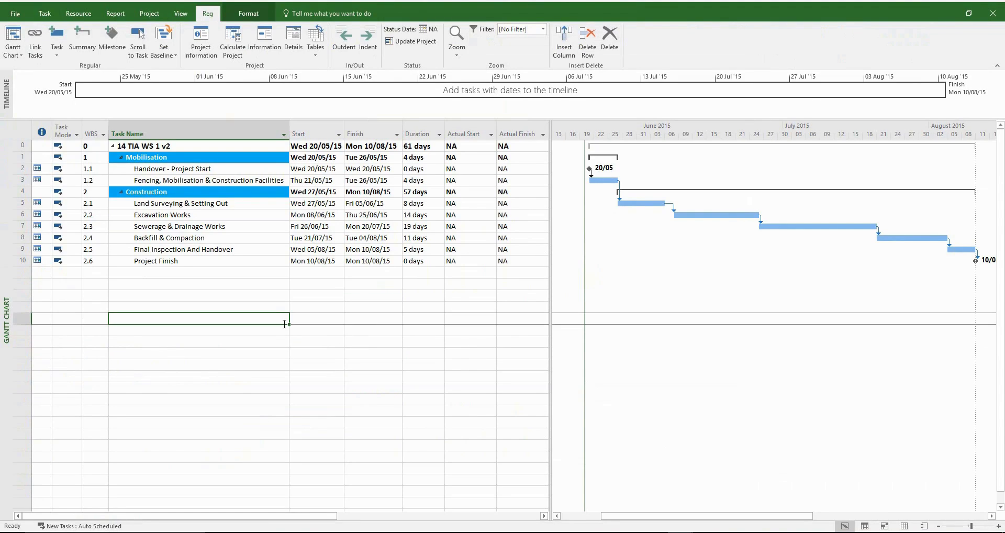
# Step: Set the constraint type of tasks 2 through 10 to As Soon As Possible in one multiple-task change
pyautogui.moveTo(22, 168); pyautogui.dragTo(25, 262)
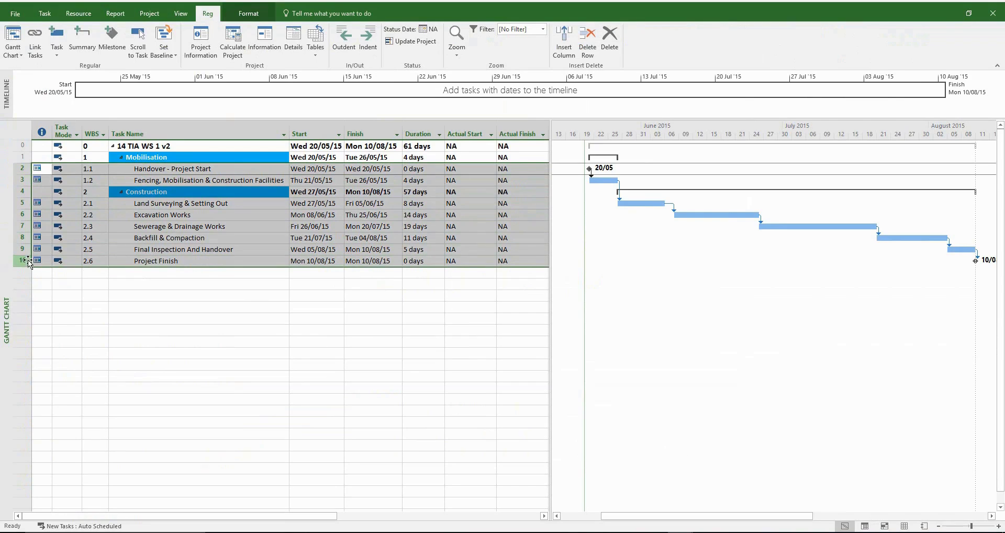
pyautogui.rightClick(191, 227)
pyautogui.click(235, 390)
pyautogui.click(451, 180)
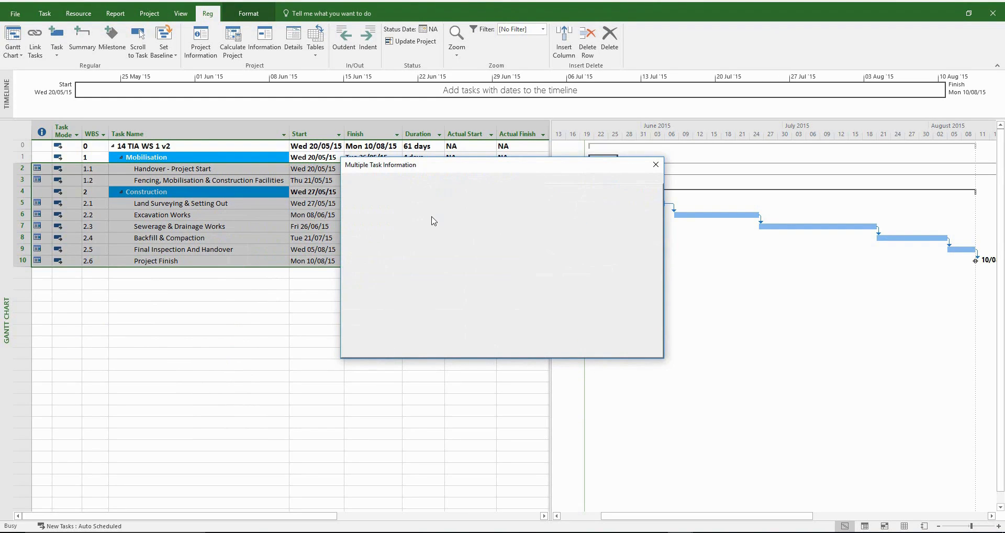
pyautogui.click(434, 242)
pyautogui.click(435, 262)
pyautogui.click(599, 350)
pyautogui.click(306, 333)
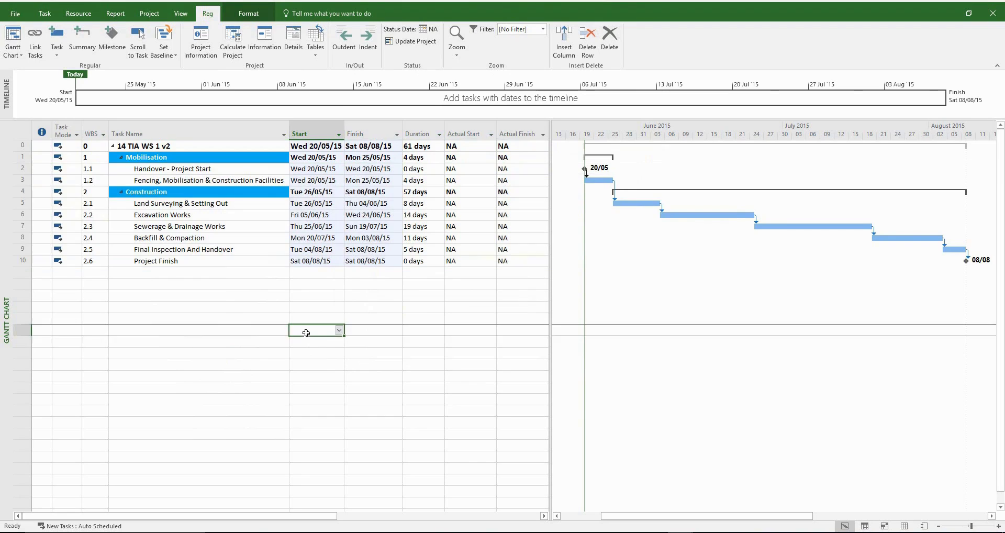
# Step: Compare the finish date of the Project Finish milestone with its planned date in the Excel workshop table
pyautogui.press('Up')
pyautogui.press('Up')
pyautogui.press('Up')
pyautogui.press('Up')
pyautogui.press('Up')
pyautogui.press('Up')
pyautogui.press('Right')
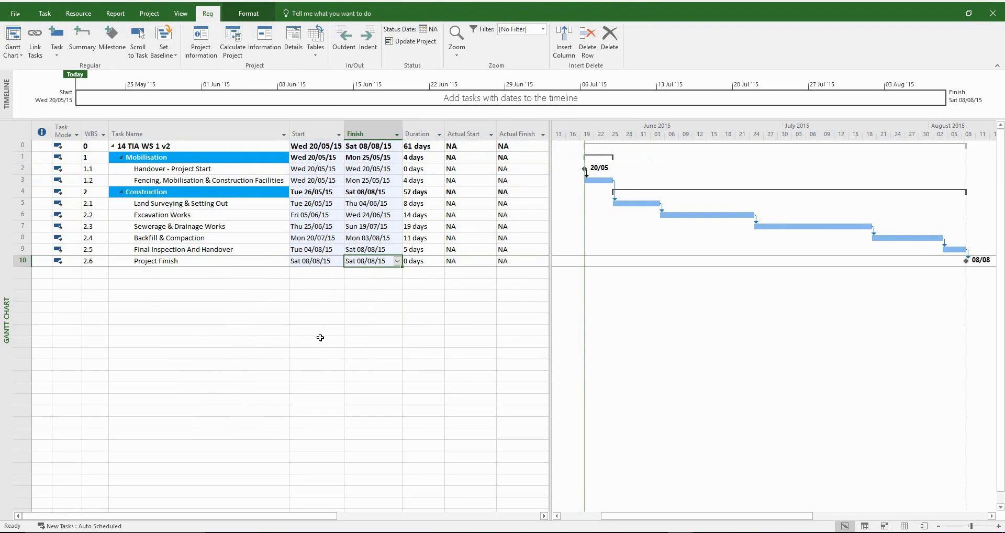
pyautogui.hotkey('alt', 'Tab')
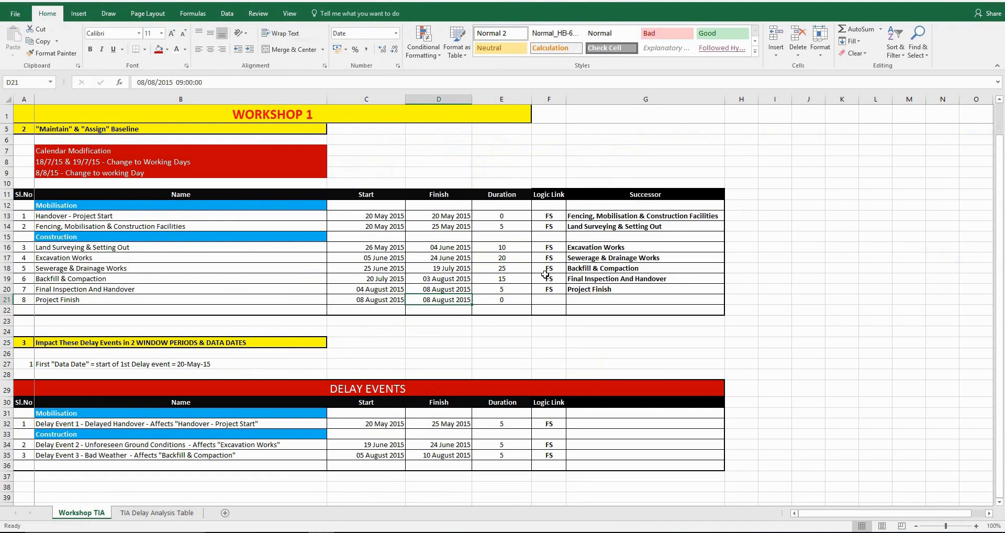
pyautogui.hotkey('alt', 'Tab')
pyautogui.click(267, 329)
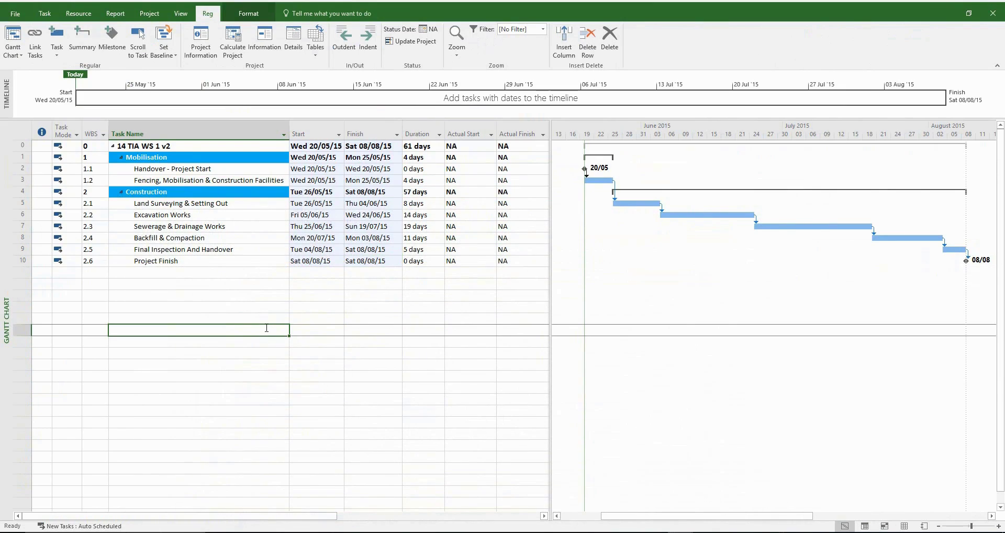
# Step: Set the Baseline for the entire project
pyautogui.click(167, 54)
pyautogui.click(170, 67)
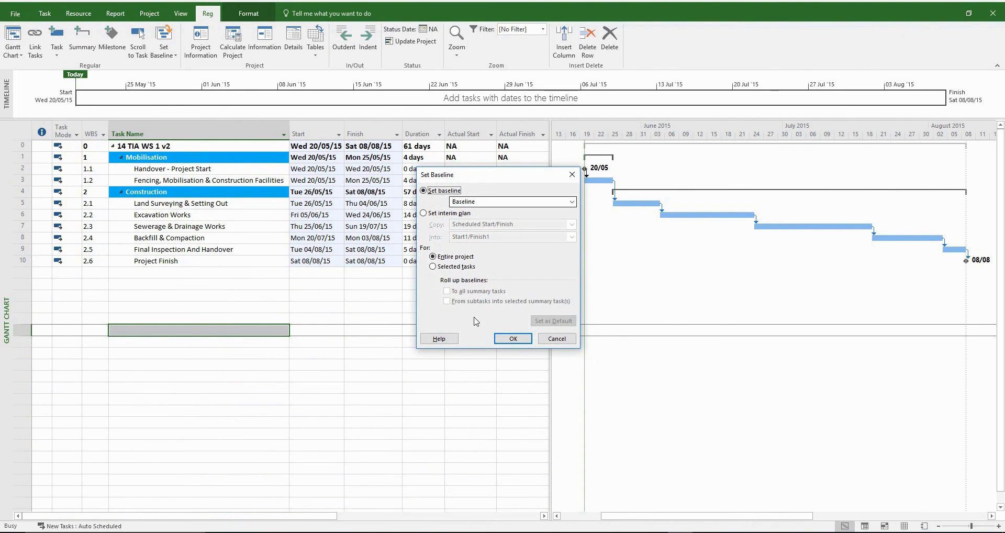
pyautogui.click(512, 339)
# Step: Show the project in the Tracking Gantt view, fit the Task Name, Start and Finish columns to their content, and enlarge the table area
pyautogui.click(13, 52)
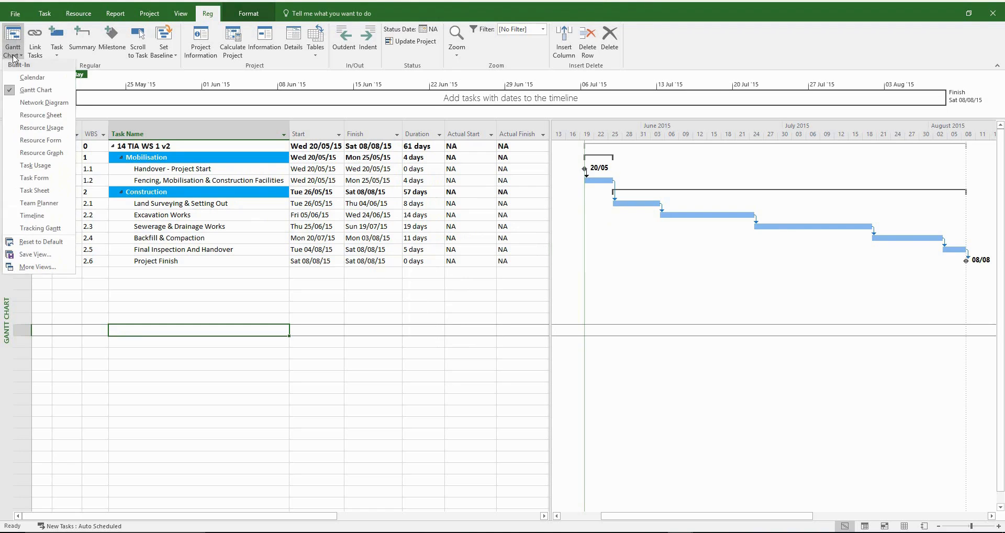
pyautogui.click(37, 229)
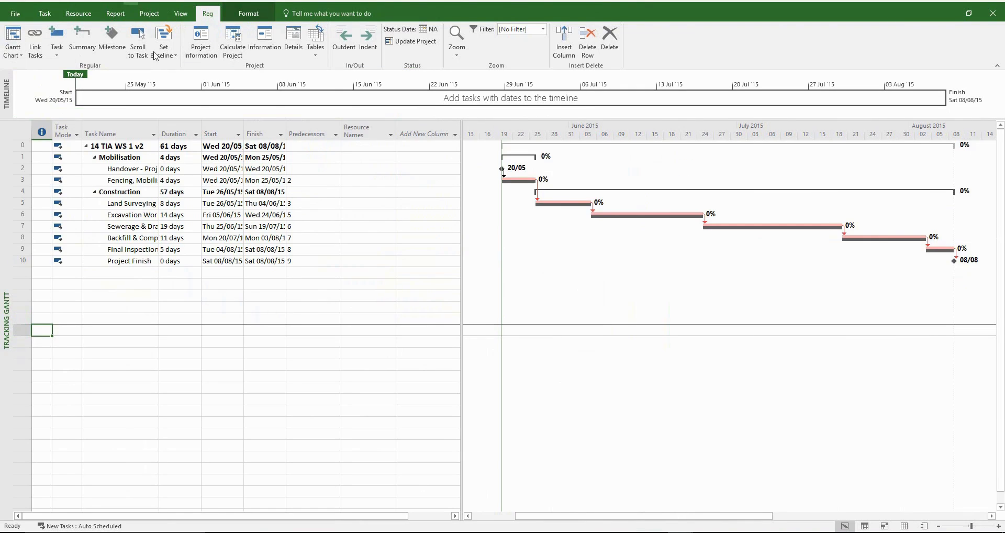
pyautogui.doubleClick(287, 132)
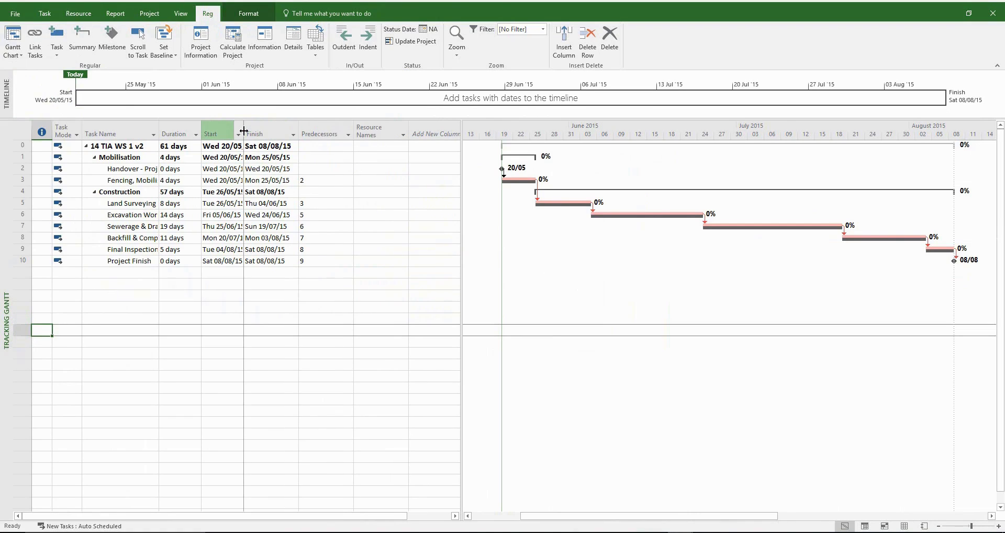
pyautogui.doubleClick(243, 132)
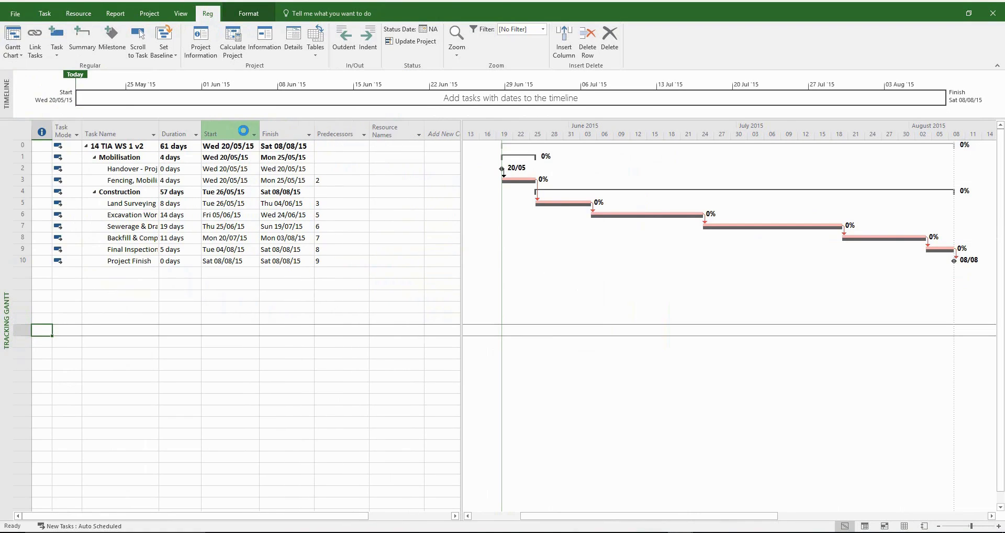
pyautogui.doubleClick(159, 131)
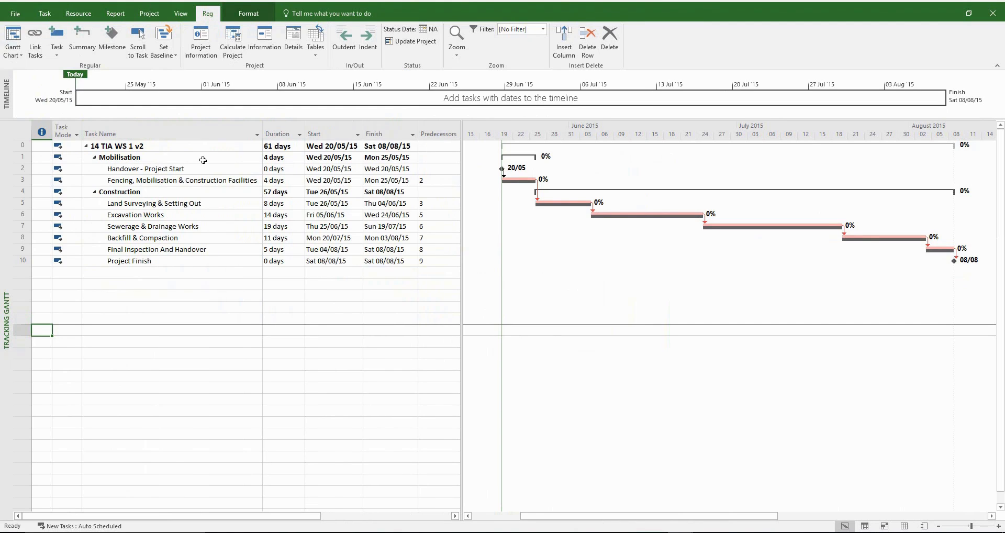
pyautogui.moveTo(461, 194); pyautogui.dragTo(523, 194)
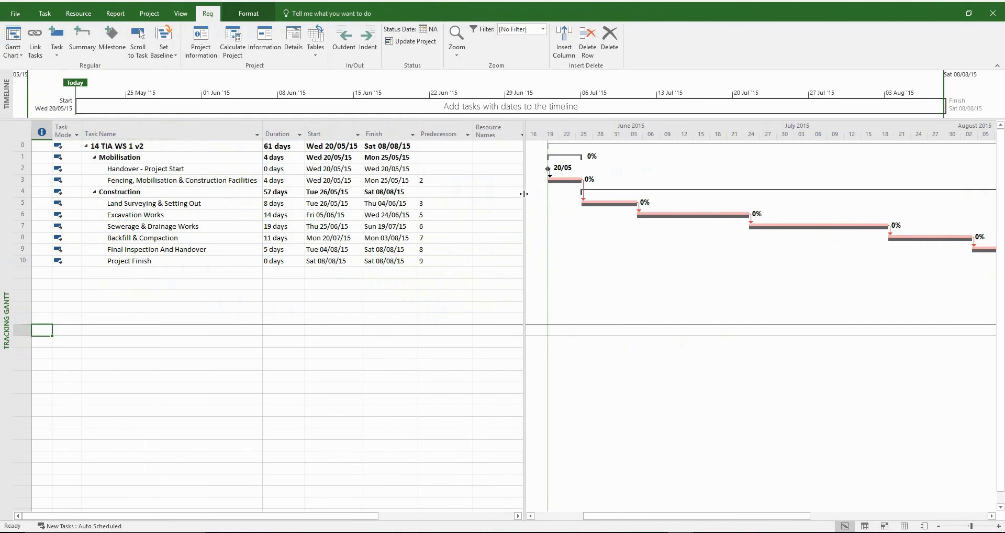
# Step: Apply the custom table with WBS, Actual Start and Actual Finish columns to the Tracking Gantt, and return to the Gantt Chart view
pyautogui.click(316, 42)
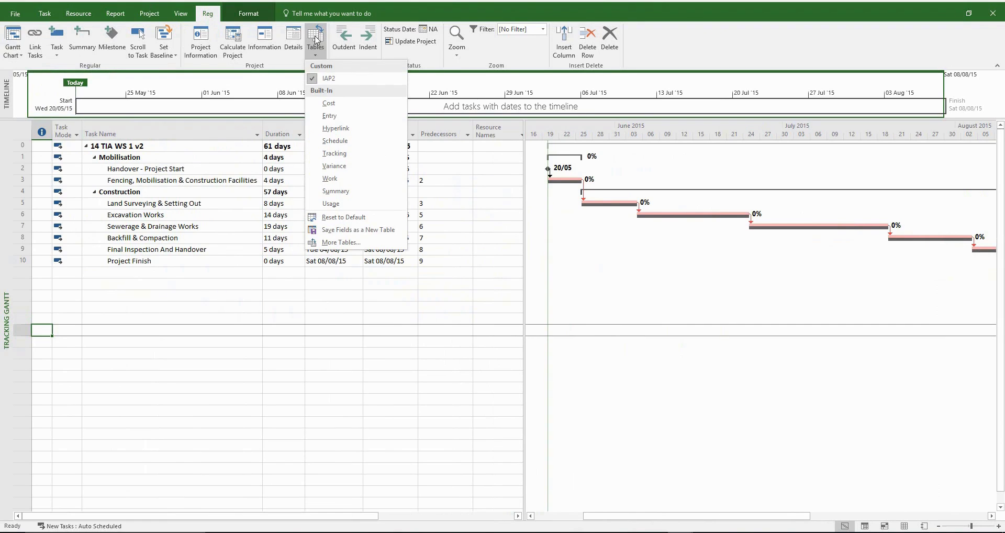
pyautogui.click(340, 243)
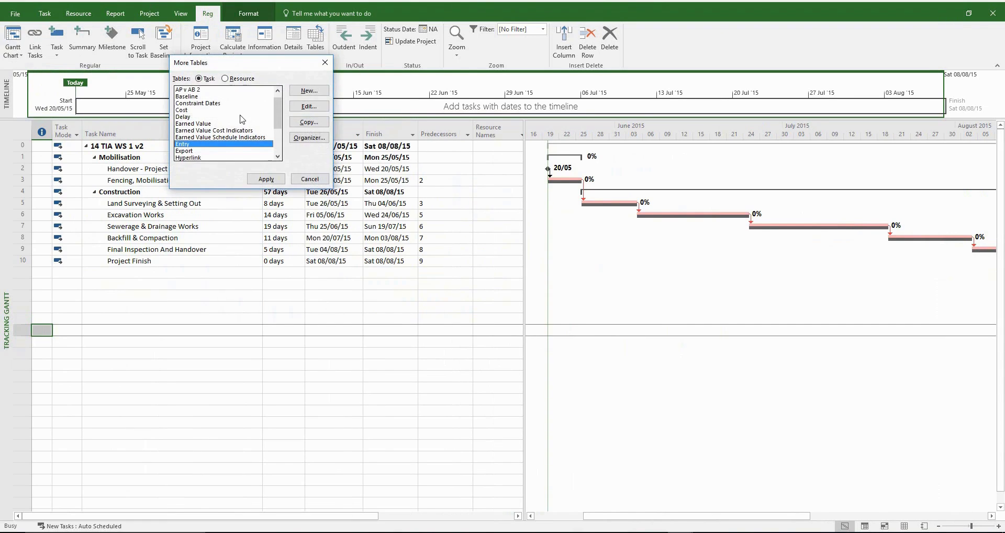
pyautogui.moveTo(277, 112); pyautogui.dragTo(278, 155)
pyautogui.doubleClick(196, 94)
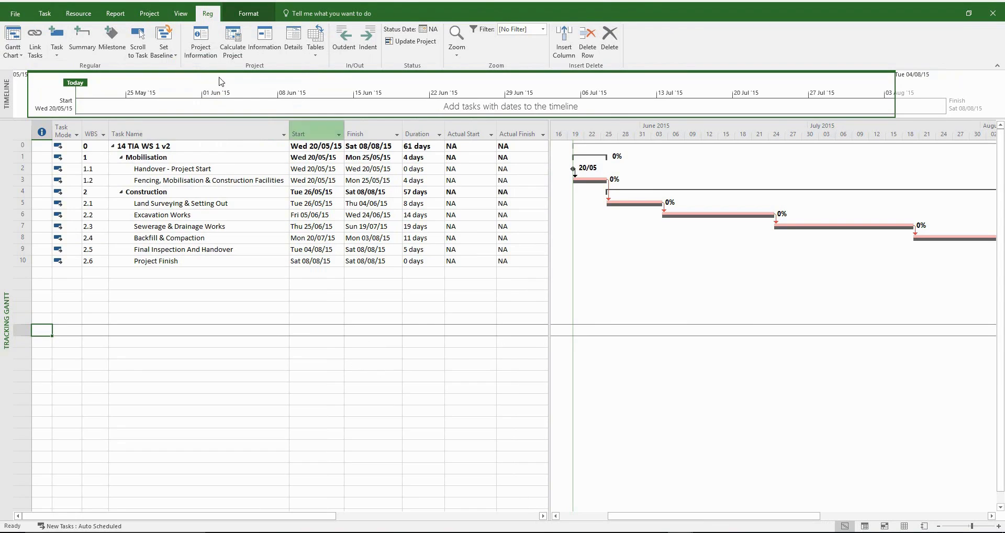
pyautogui.click(136, 5)
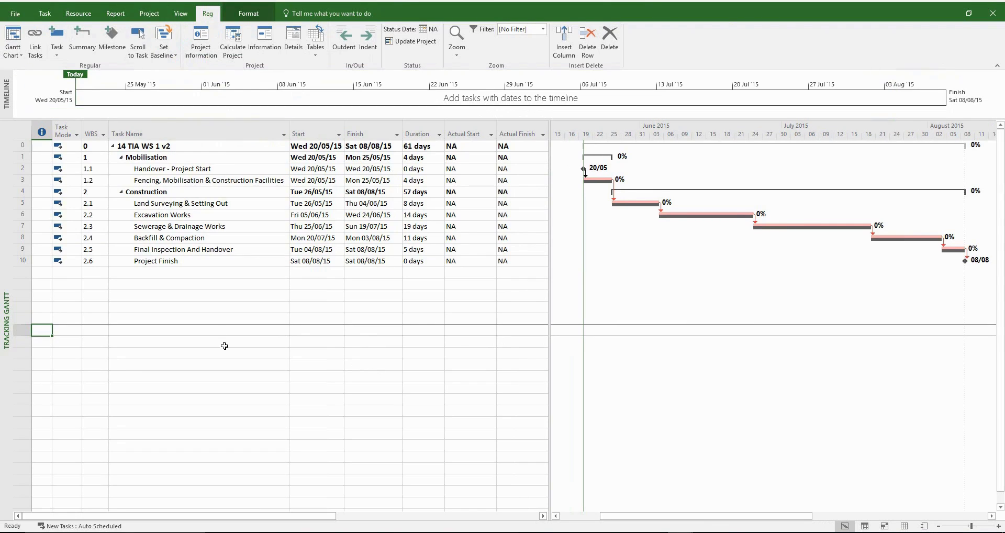
pyautogui.click(15, 56)
pyautogui.click(32, 88)
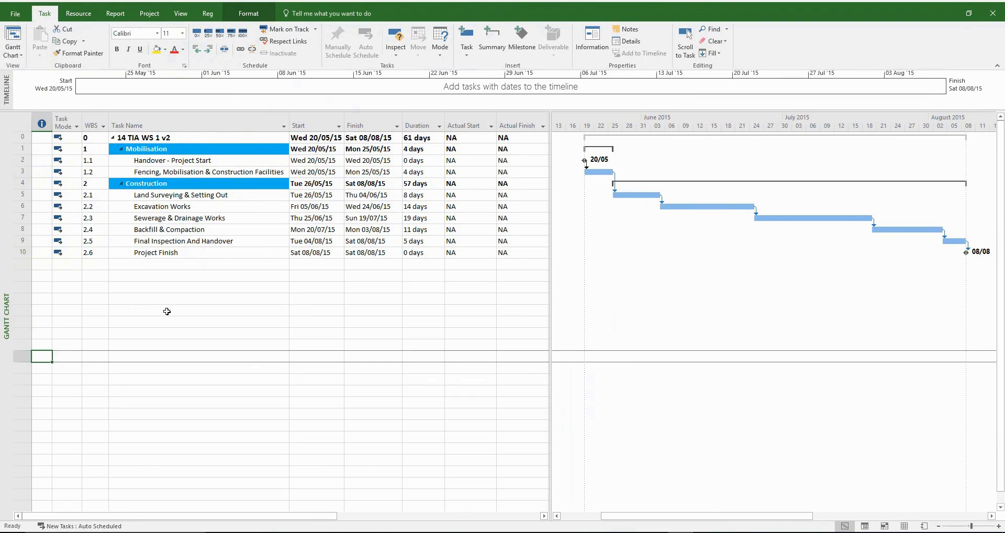
# Step: Switch to the Excel workshop table and copy the name, start and finish dates of Delay Event 1
pyautogui.hotkey('alt', 'Tab')
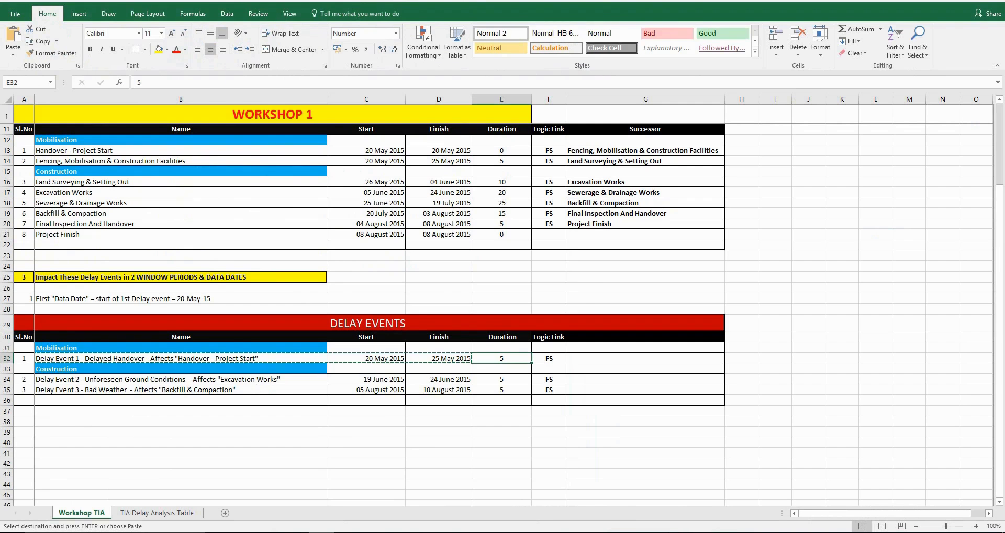
pyautogui.click(259, 359)
pyautogui.rightClick(258, 359)
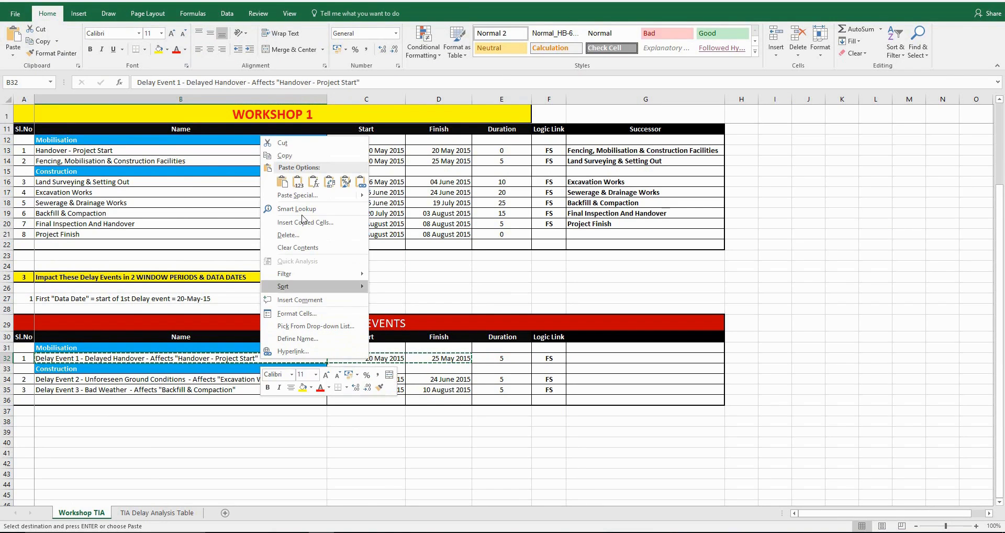
pyautogui.click(281, 181)
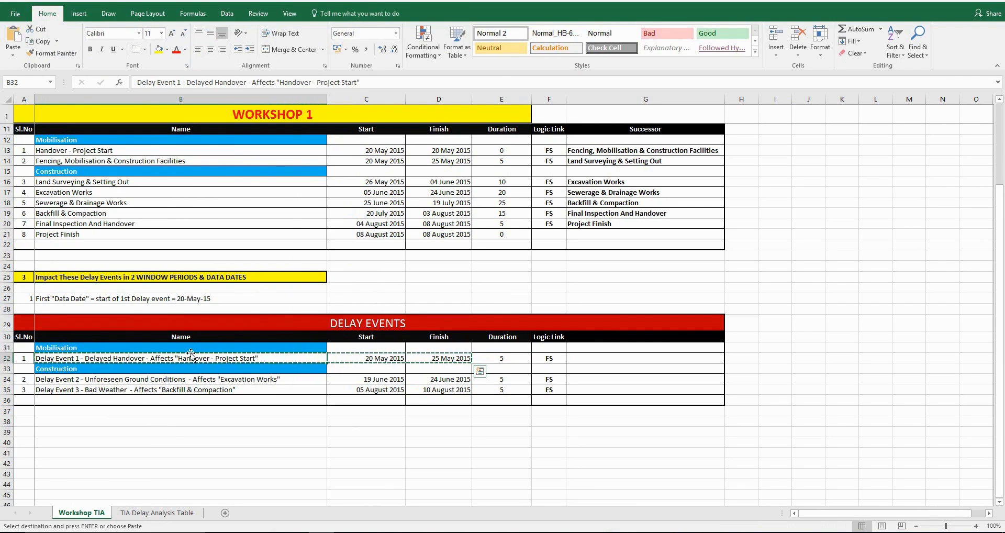
pyautogui.moveTo(331, 360); pyautogui.dragTo(439, 359)
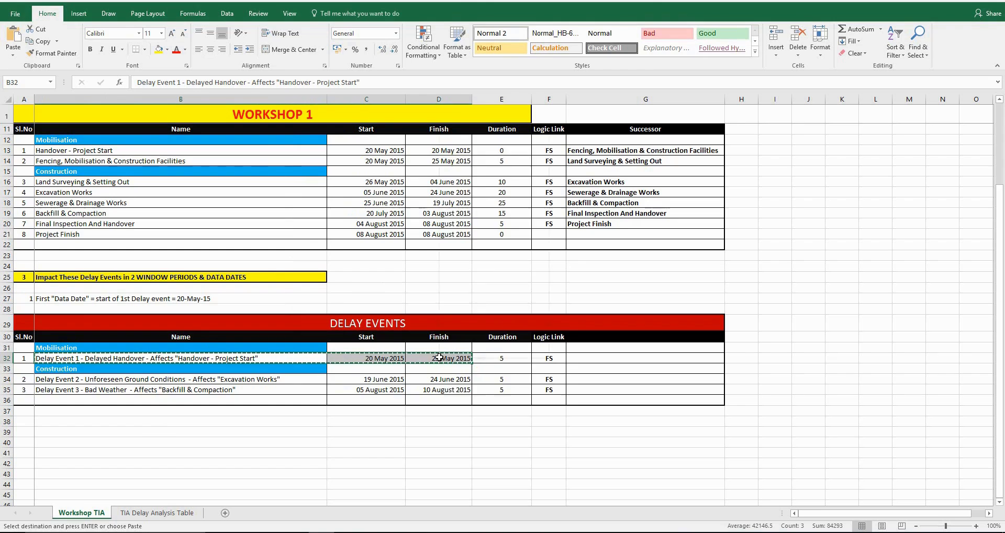
pyautogui.rightClick(440, 359)
pyautogui.click(471, 156)
# Step: Back in Project, insert a new task above Fencing, Mobilisation & Construction Facilities and paste the copied Delay Event 1 data into it
pyautogui.hotkey('alt', 'Tab')
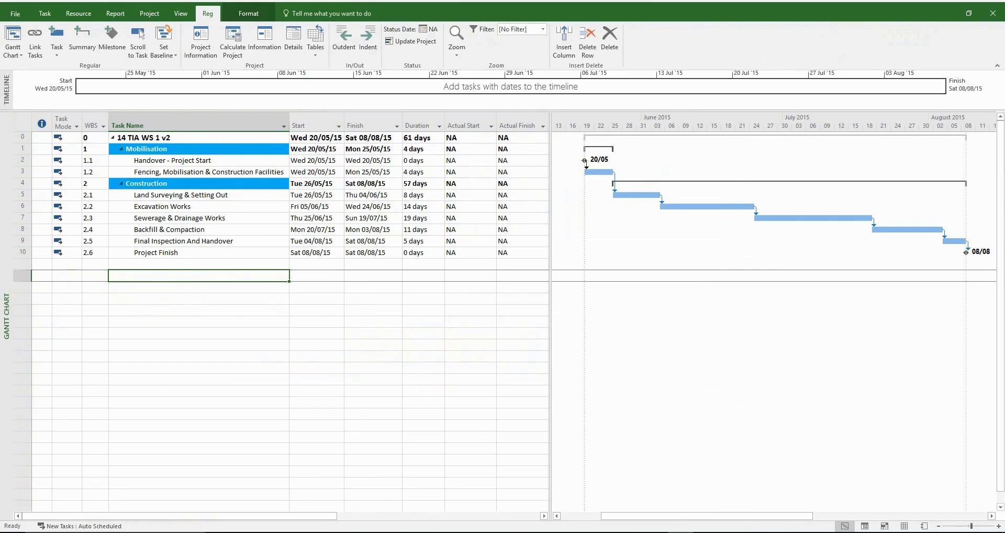
pyautogui.click(174, 167)
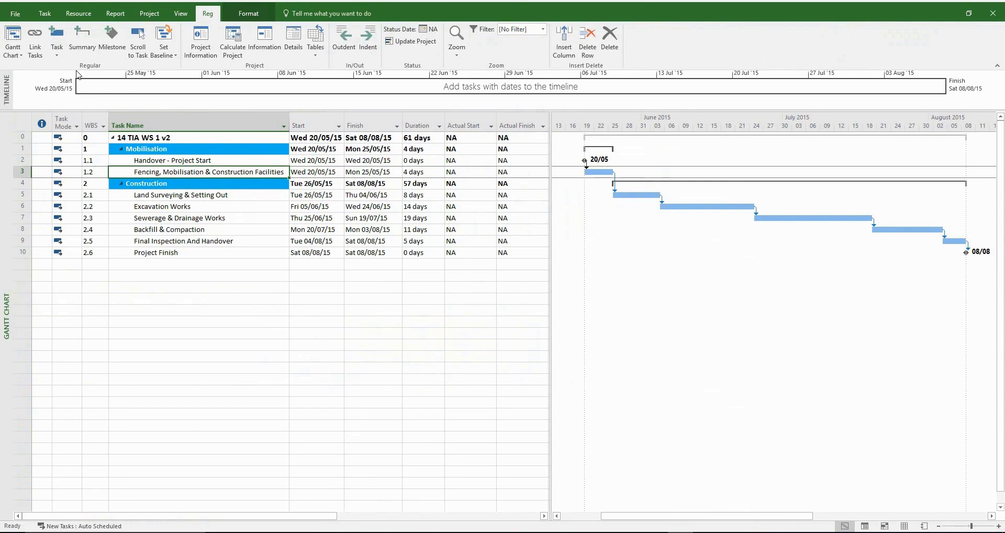
pyautogui.click(62, 44)
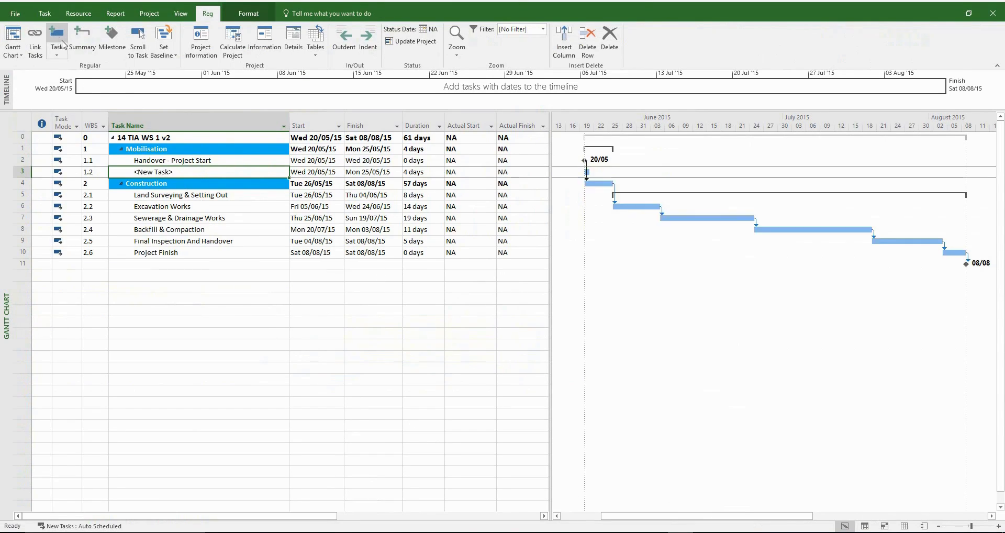
pyautogui.rightClick(186, 169)
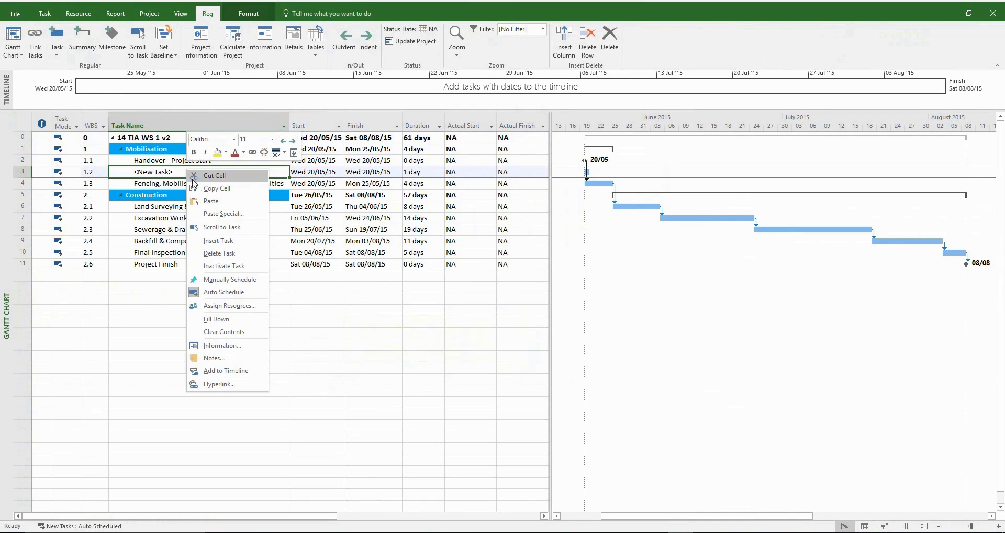
pyautogui.click(215, 202)
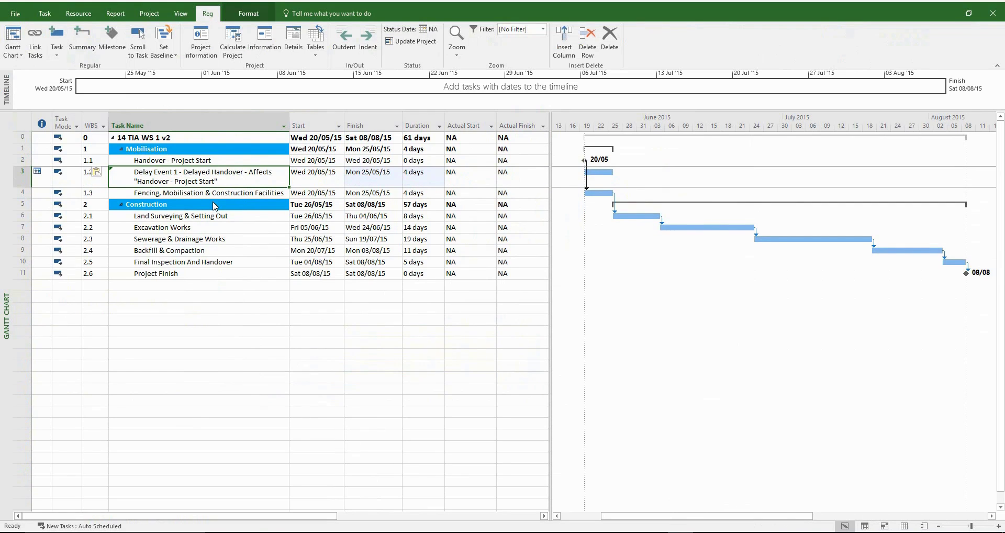
# Step: Set the Delay Event 1 task's duration to 0 days and its start date to 20/05/15
pyautogui.click(421, 179)
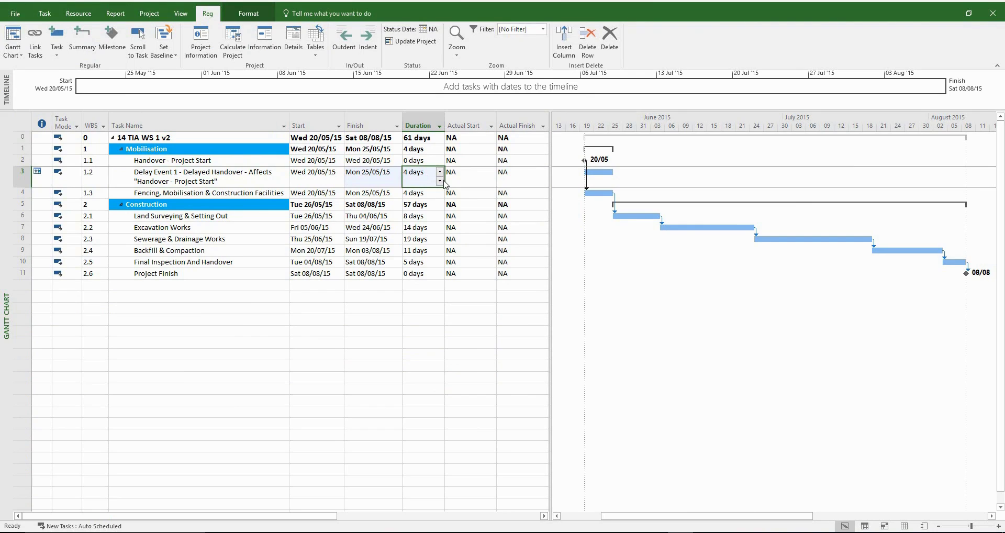
pyautogui.click(440, 181)
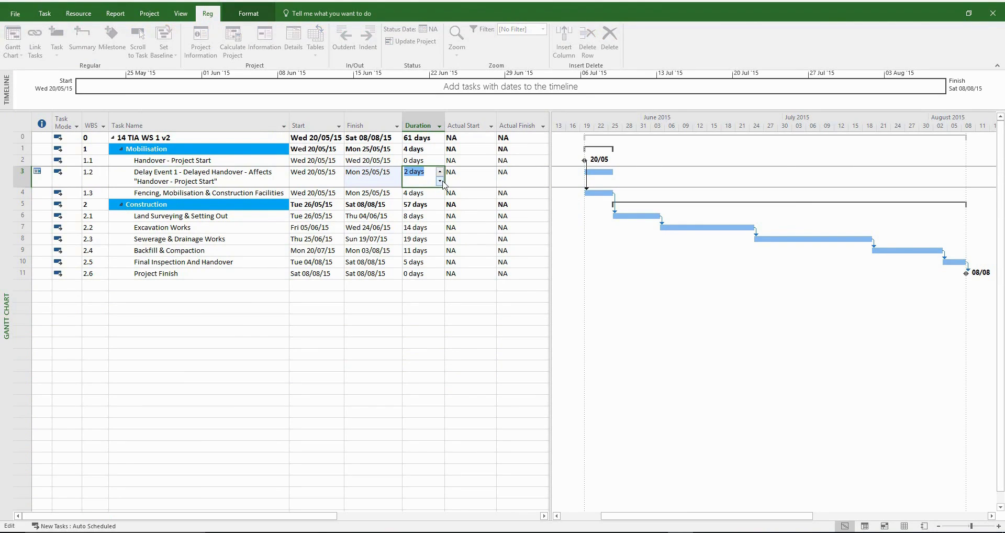
pyautogui.click(440, 181)
pyautogui.click(271, 306)
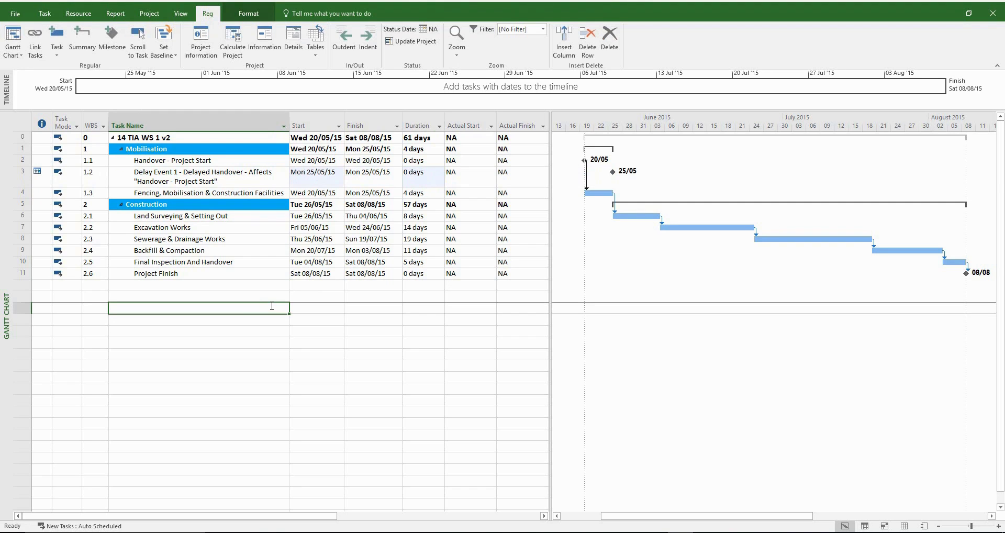
pyautogui.click(317, 184)
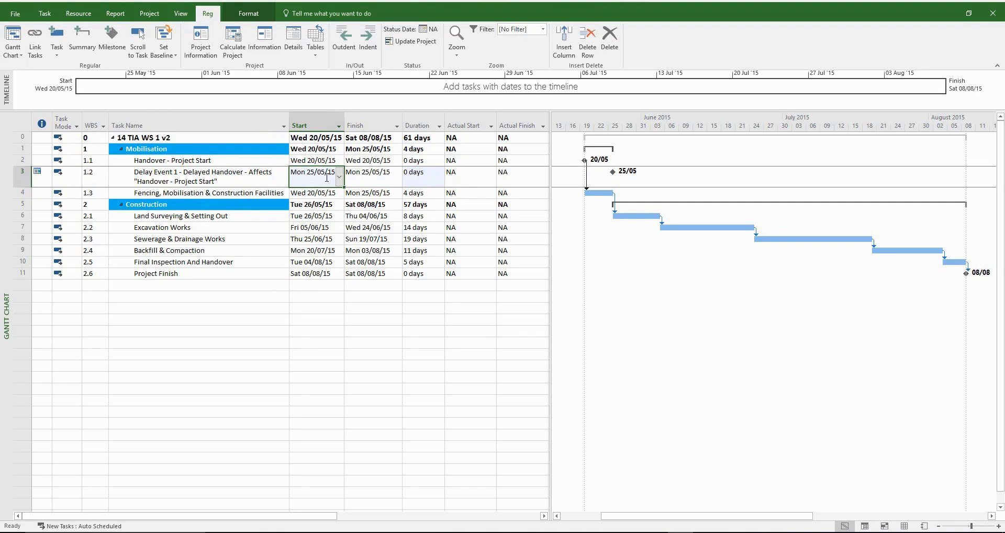
pyautogui.click(339, 176)
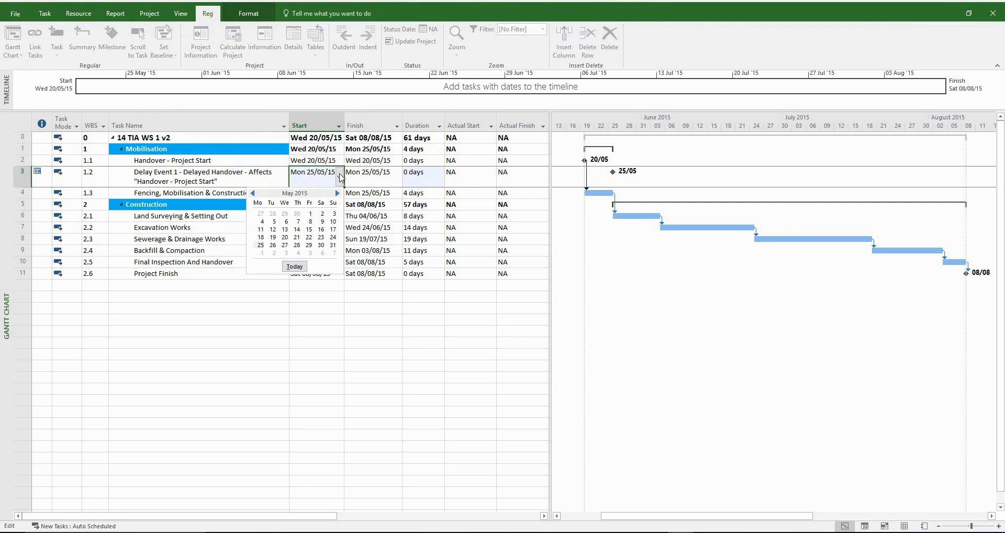
pyautogui.click(284, 238)
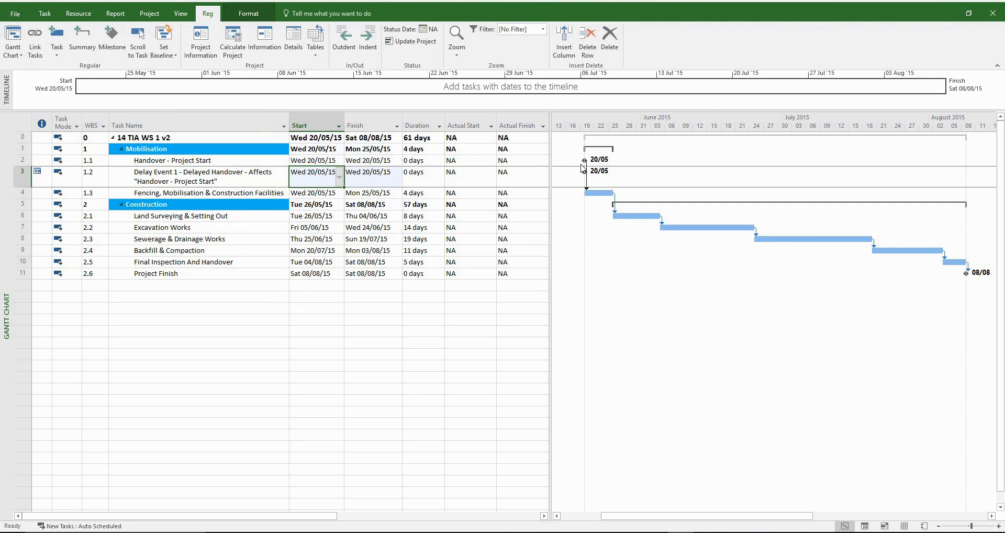
# Step: Link Delay Event 1 between Handover - Project Start and Fencing, Mobilisation & Construction Facilities, and set its constraint type to As Soon As Possible
pyautogui.moveTo(583, 160); pyautogui.dragTo(583, 172)
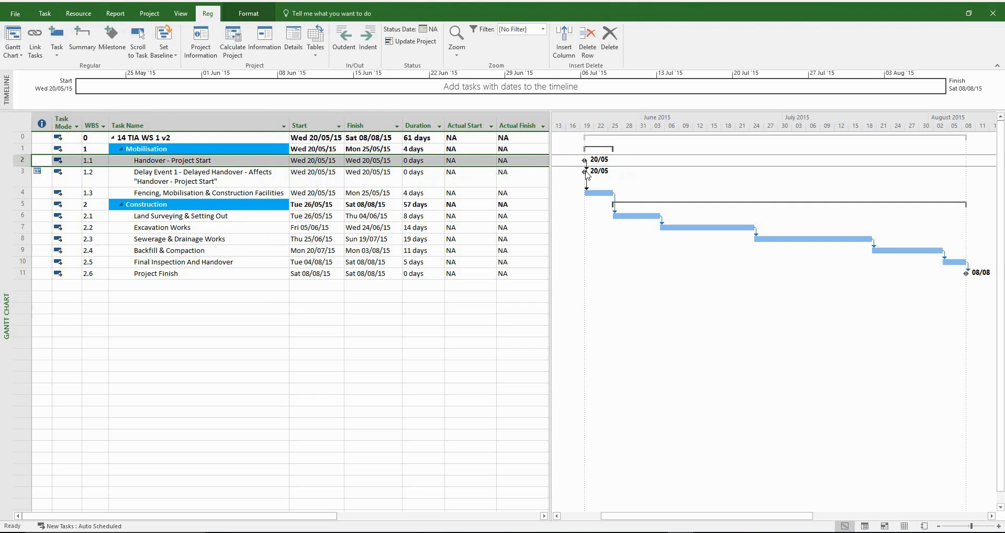
pyautogui.moveTo(585, 171); pyautogui.dragTo(608, 214)
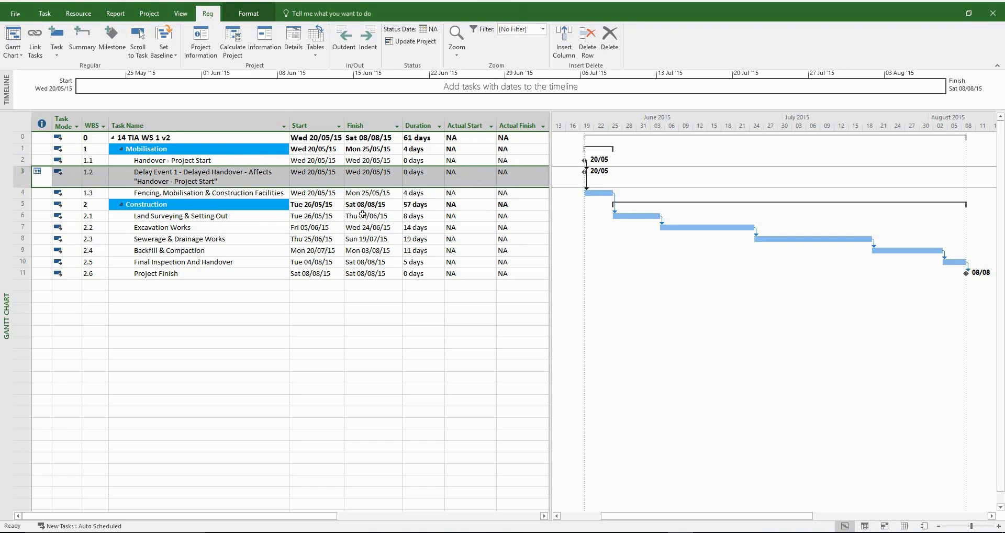
pyautogui.rightClick(145, 173)
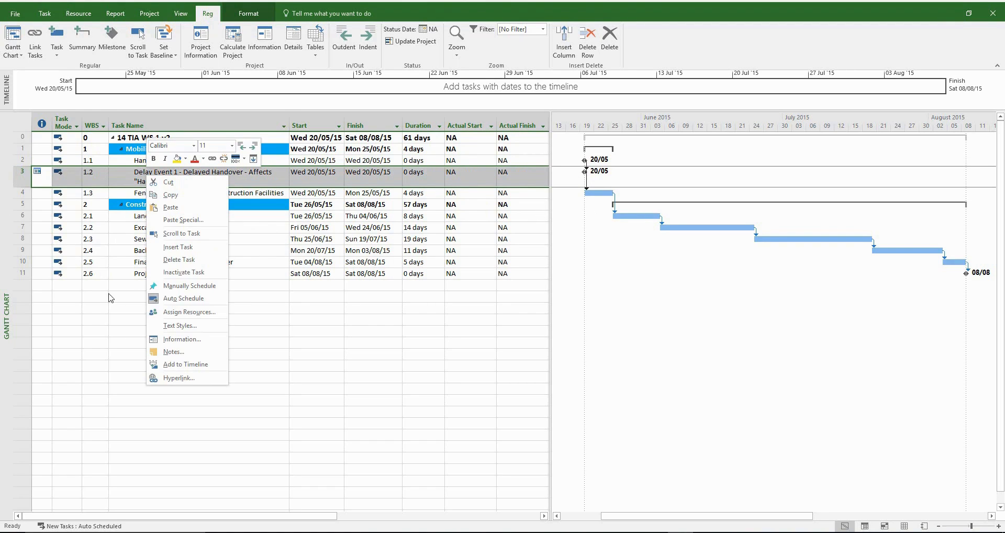
pyautogui.click(181, 339)
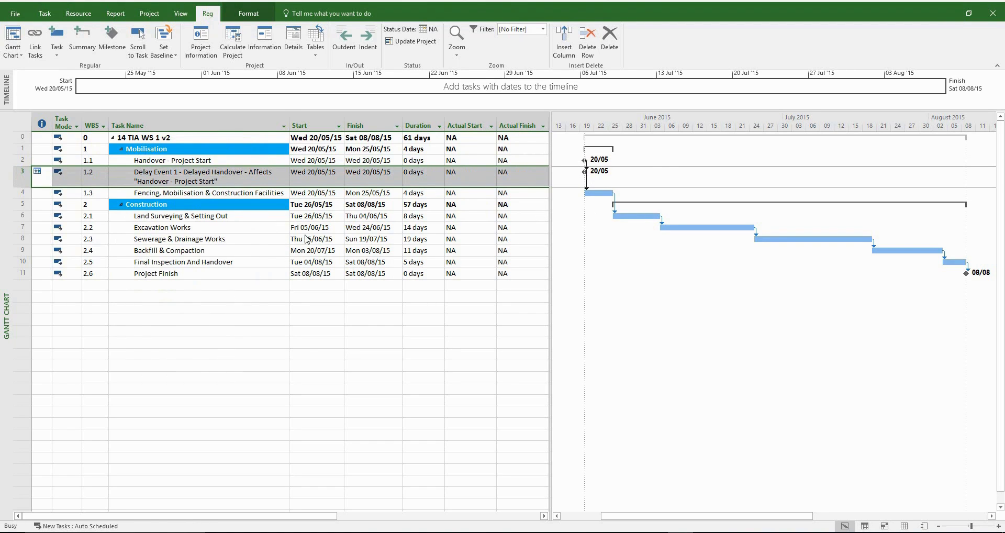
pyautogui.click(458, 179)
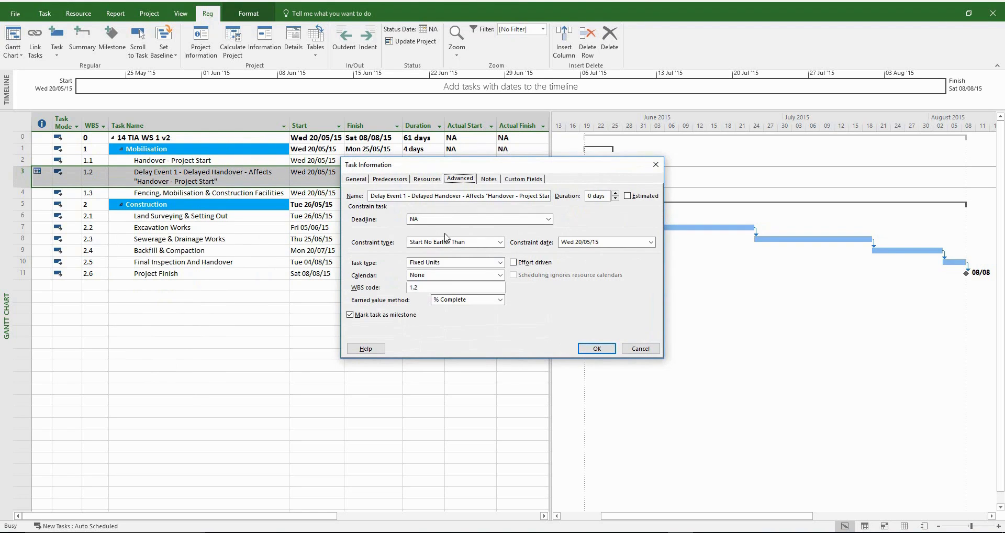
pyautogui.click(443, 242)
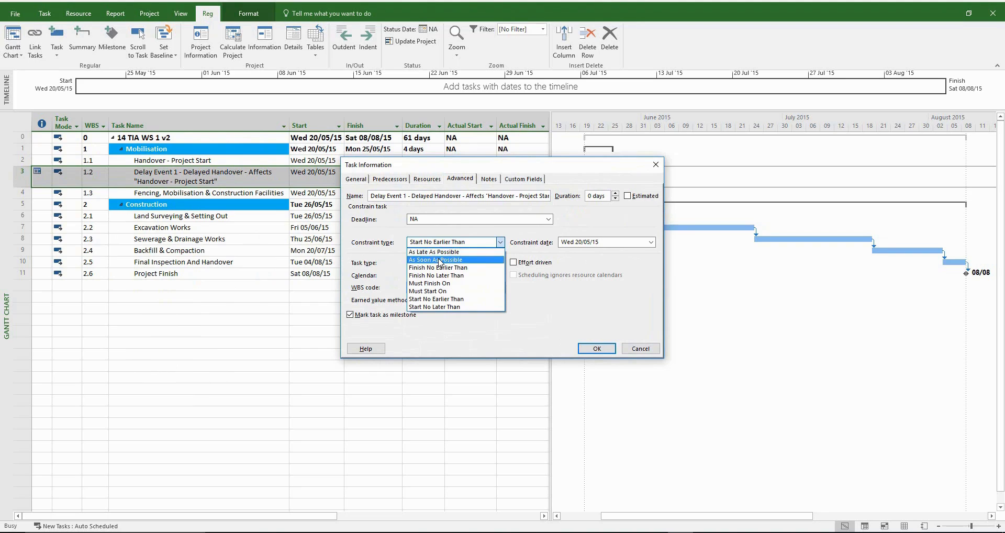
pyautogui.click(442, 260)
pyautogui.click(597, 348)
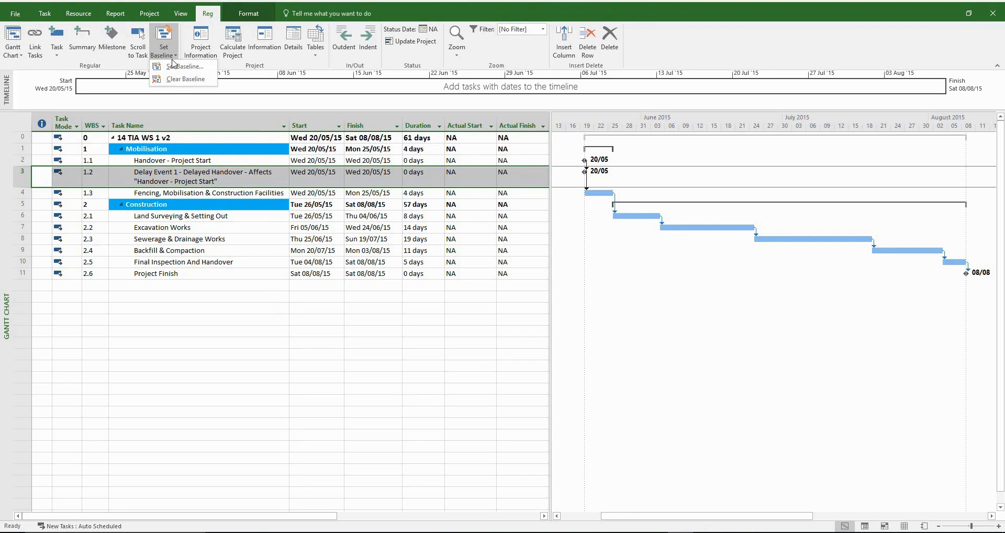
# Step: Save the schedule with the zero-duration delay event as Baseline 1 for the entire project
pyautogui.click(164, 40)
pyautogui.click(518, 202)
pyautogui.click(520, 219)
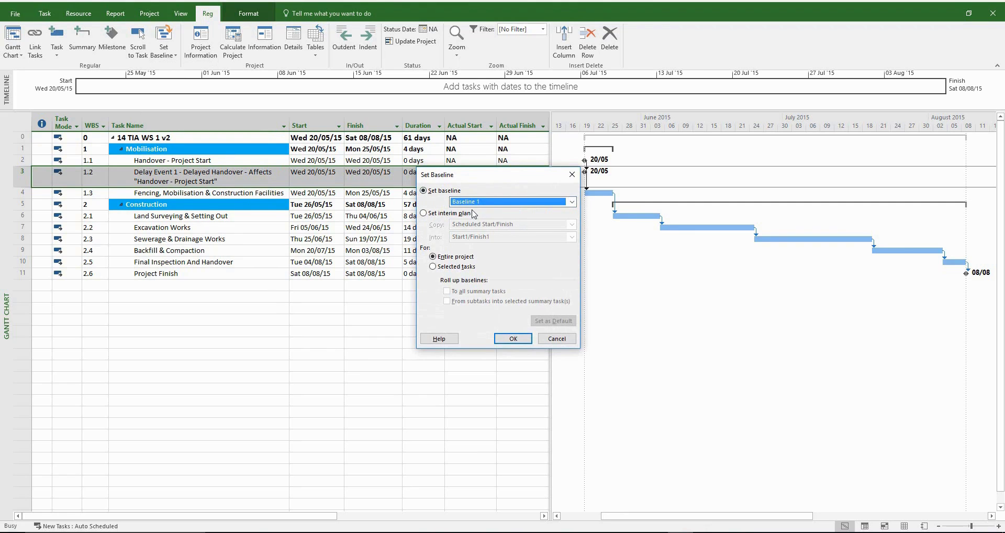
pyautogui.click(513, 339)
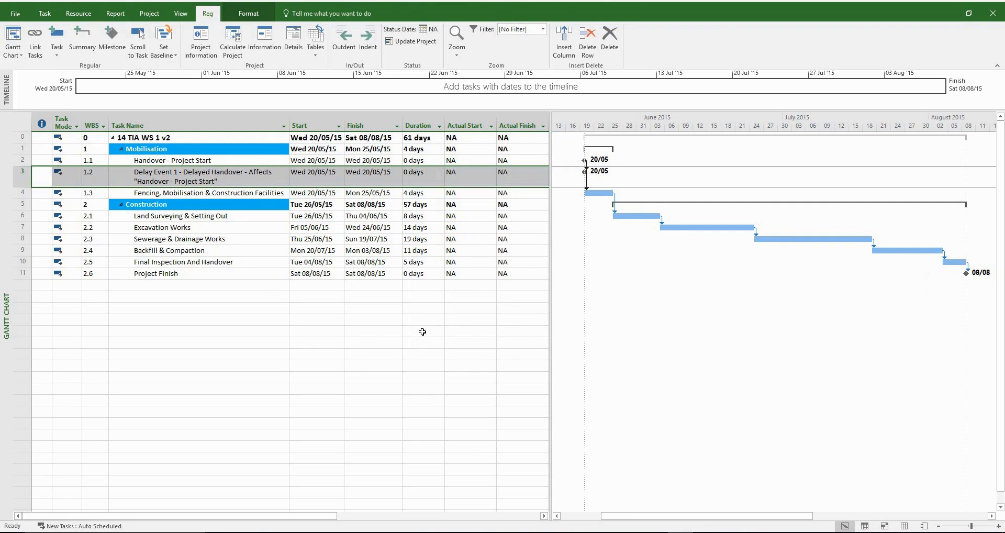
# Step: In the Excel TIA Delay Analysis Table, enter the MS Project references Baseline for the original programme and Baseline 1 and Baseline 2 for Delay Event 1
pyautogui.hotkey('alt', 'Tab')
pyautogui.click(102, 513)
pyautogui.click(156, 513)
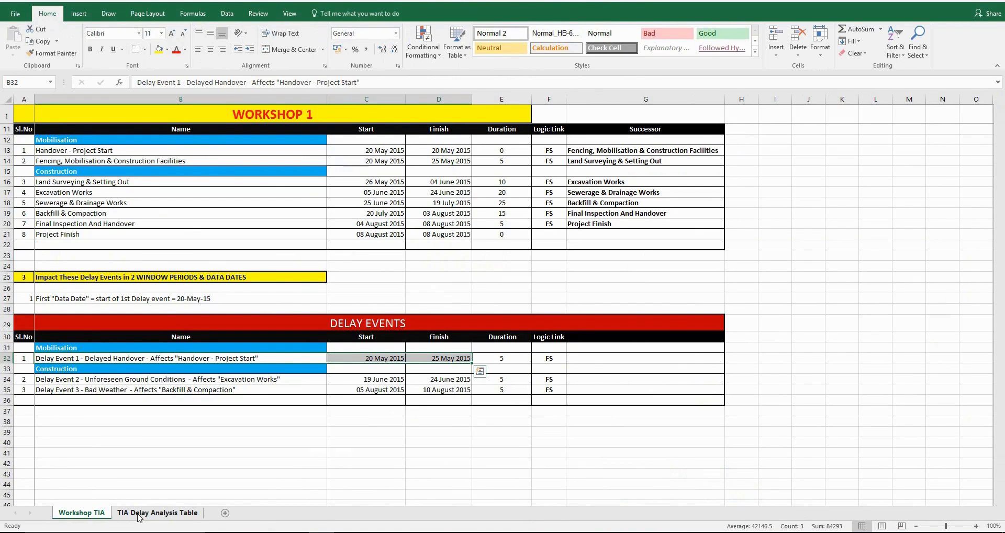
pyautogui.moveTo(323, 274); pyautogui.dragTo(310, 450)
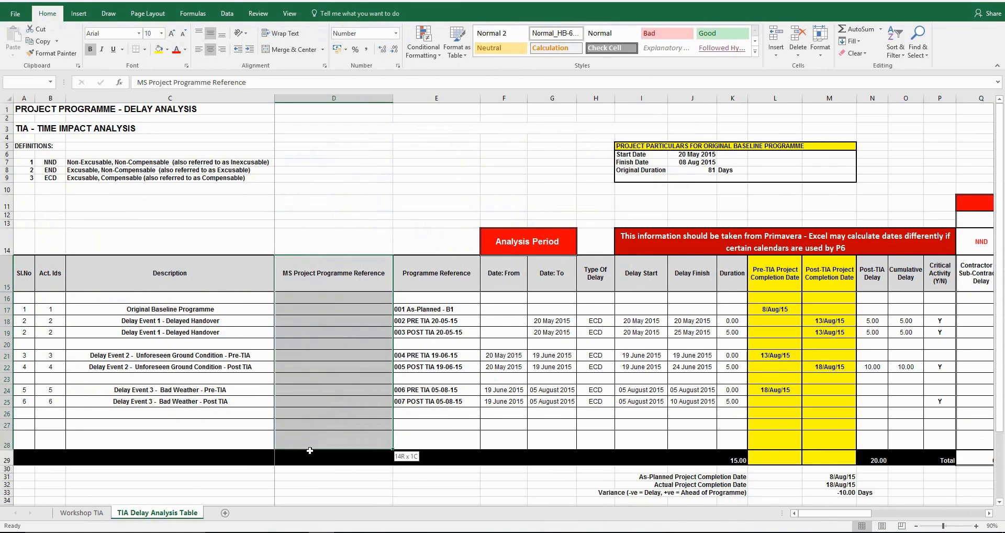
pyautogui.click(335, 310)
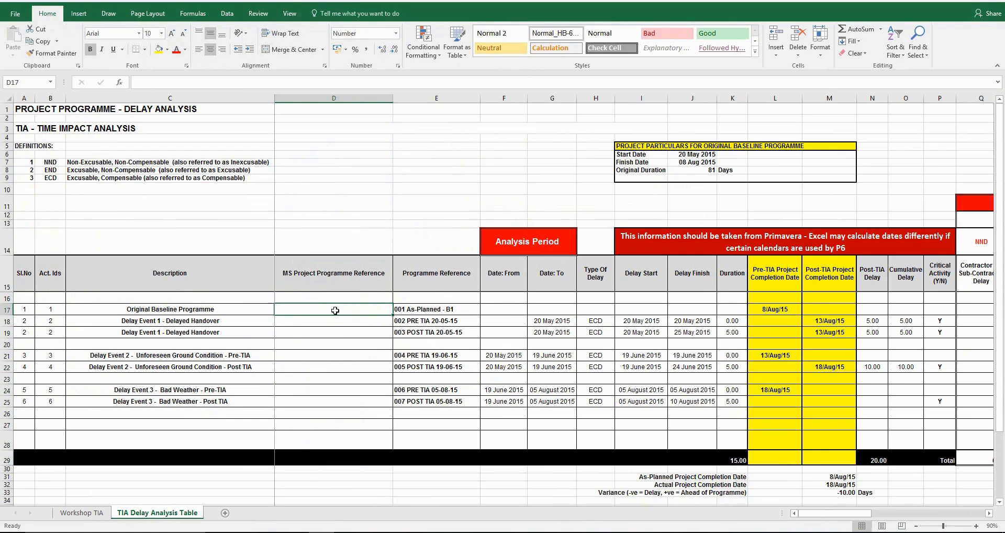
pyautogui.write('Baseline')
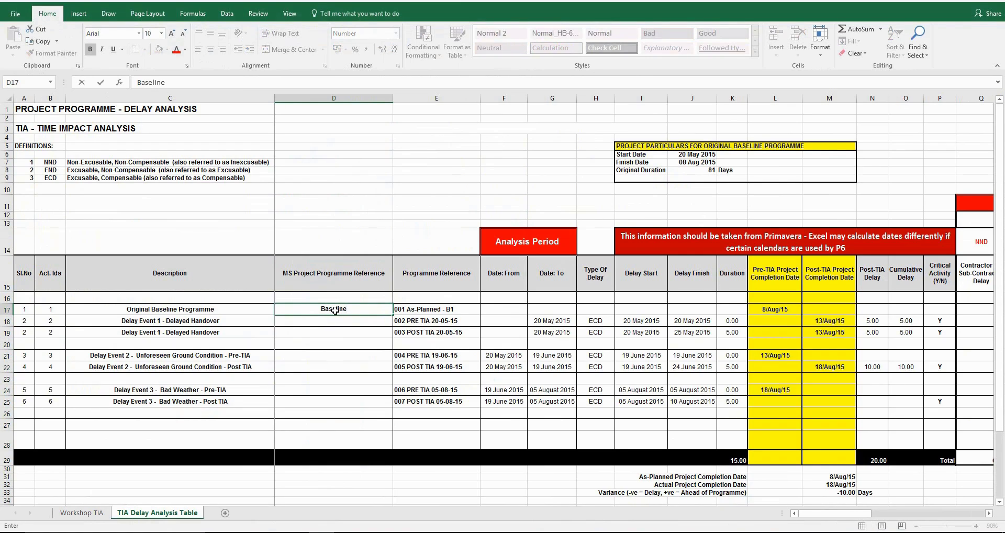
pyautogui.press('Return')
pyautogui.write('Baseline 1')
pyautogui.press('Return')
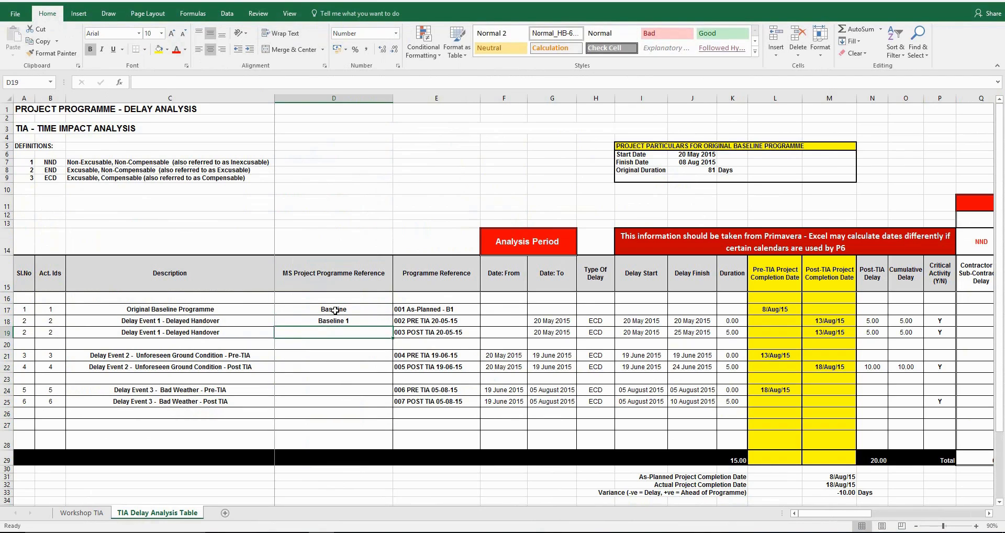
pyautogui.write('Basel')
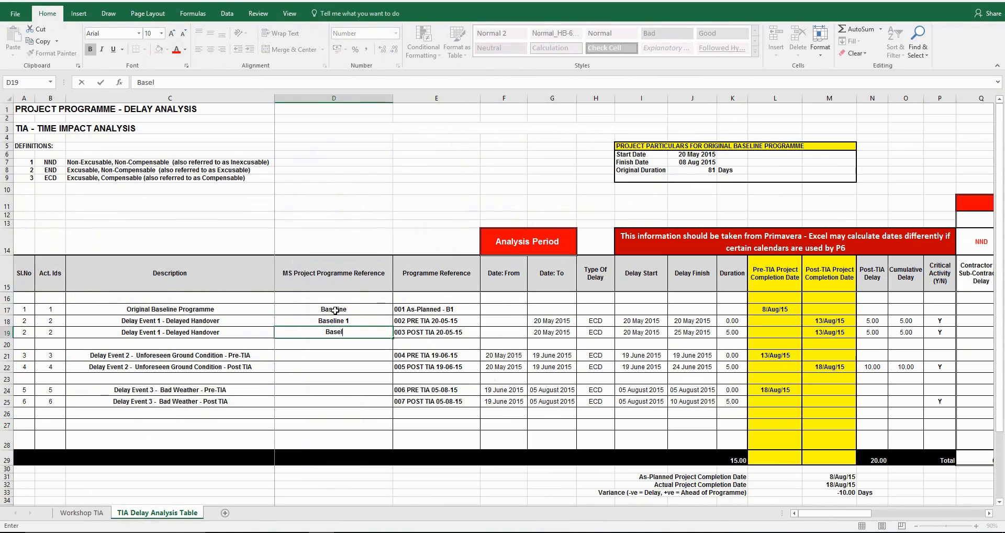
pyautogui.write('ine 2')
pyautogui.press('Return')
# Step: Enter Baseline 3 and Baseline 4 as the MS Project references for the Pre-TIA and Post TIA rows of Delay Event 2
pyautogui.press('Return')
pyautogui.press('Return')
pyautogui.press('Up')
pyautogui.write('B')
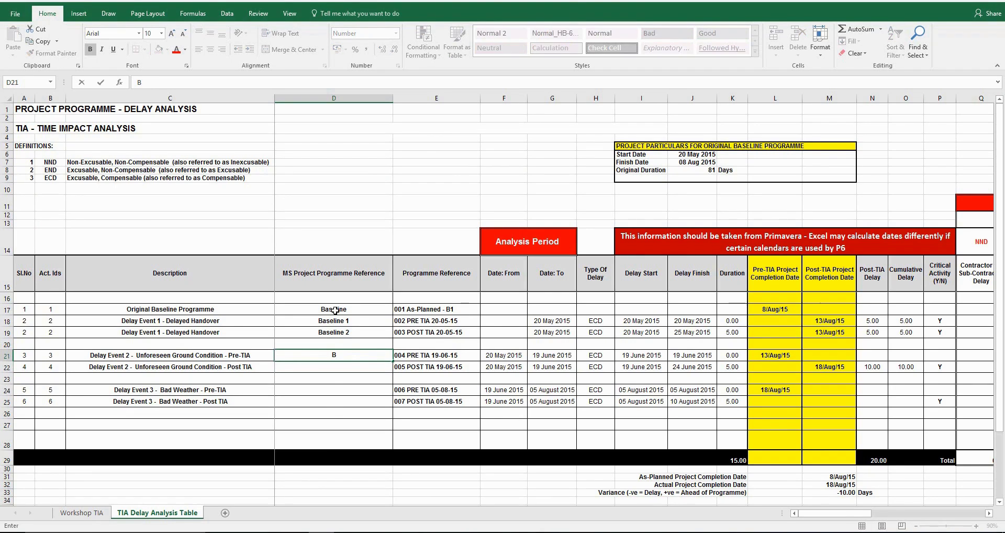
pyautogui.write('seline 3')
pyautogui.press('Return')
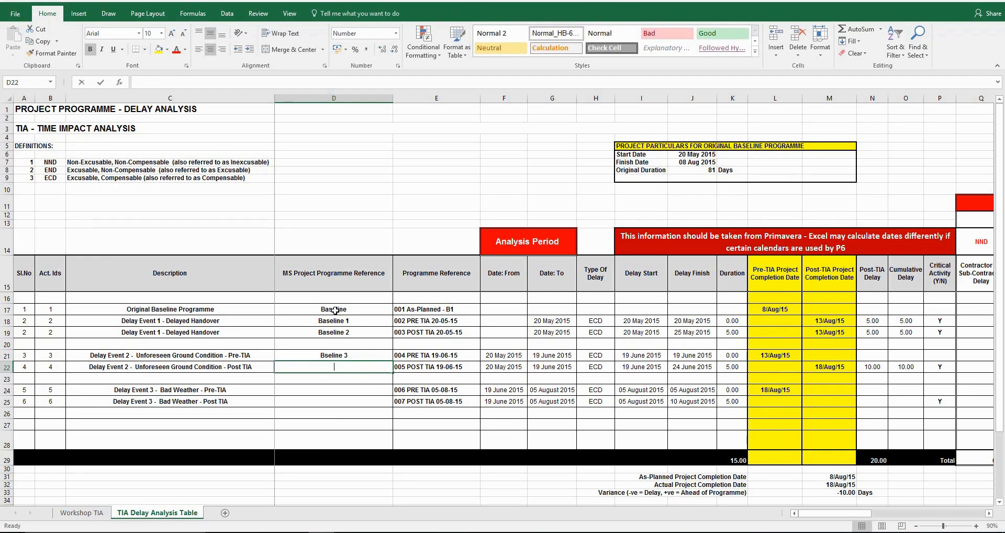
pyautogui.write('Baseline 4')
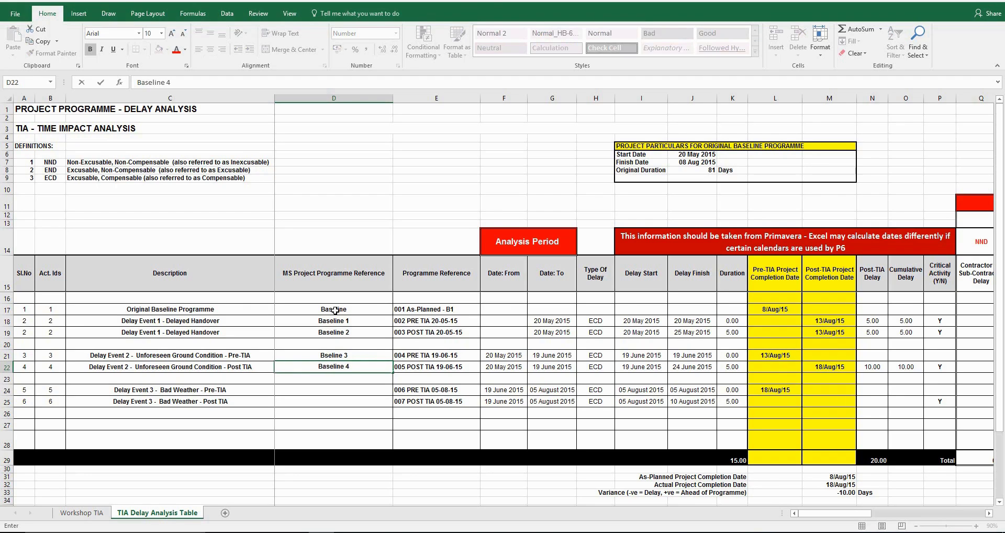
pyautogui.click(325, 355)
pyautogui.doubleClick(324, 355)
pyautogui.press('BackSpace')
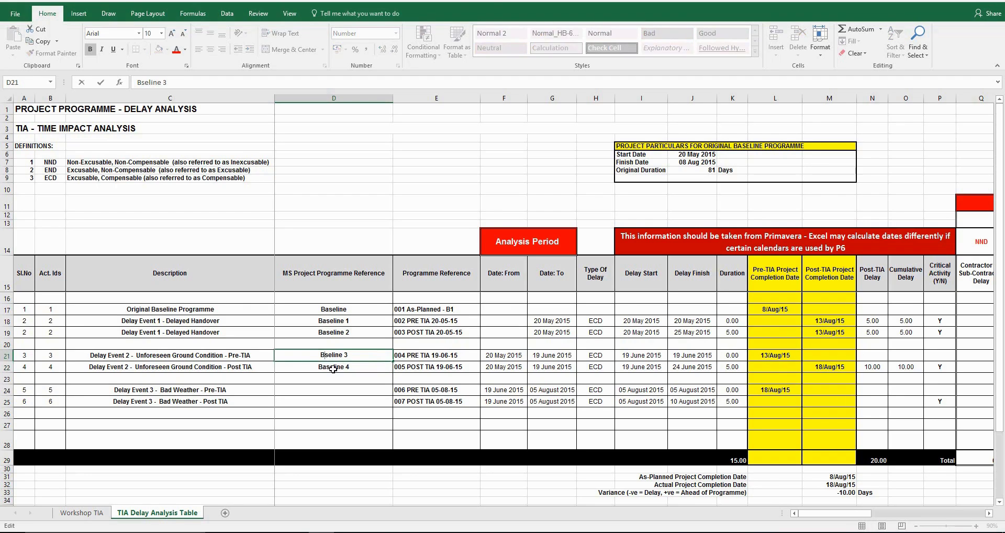
pyautogui.write('a')
pyautogui.click(338, 377)
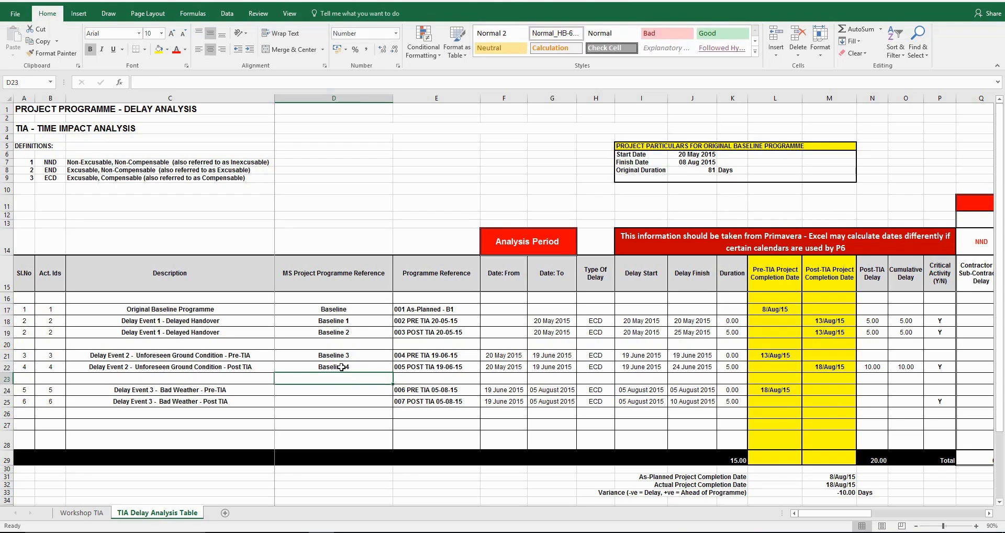
# Step: Copy the Baseline 4 reference into the Pre-TIA and Post TIA rows of Delay Event 3 - Bad Weather
pyautogui.click(342, 366)
pyautogui.hotkey('ctrl', 'c')
pyautogui.moveTo(335, 388); pyautogui.dragTo(331, 396)
pyautogui.hotkey('ctrl', 'v')
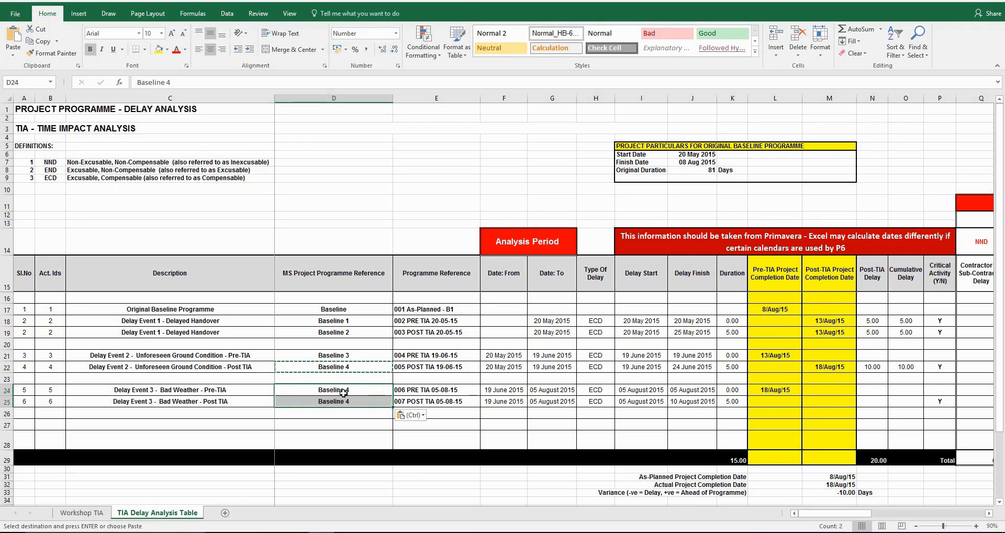
# Step: Change the MS Project references of Delay Event 3 to Baseline 5 for the Pre-TIA row and Baseline 6 for the Post TIA row
pyautogui.click(348, 390)
pyautogui.press('Escape')
pyautogui.doubleClick(351, 389)
pyautogui.press('BackSpace')
pyautogui.write('5')
pyautogui.press('Return')
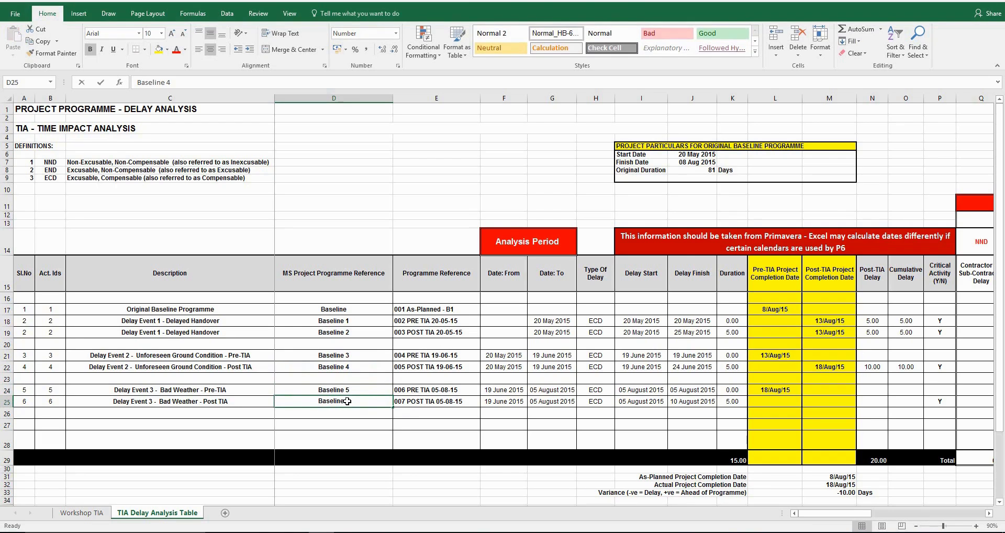
pyautogui.doubleClick(351, 400)
pyautogui.press('BackSpace')
pyautogui.write('6')
pyautogui.click(322, 429)
# Step: In Microsoft Project, set the duration of Delay Event 1 - Delayed Handover to 5 days and check the project finish date
pyautogui.hotkey('alt', 'Tab')
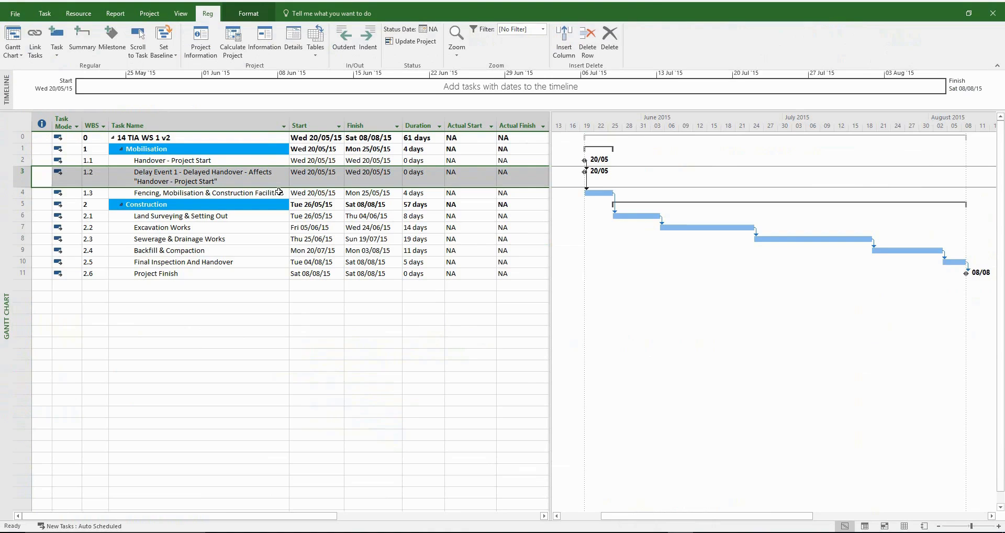
pyautogui.click(420, 177)
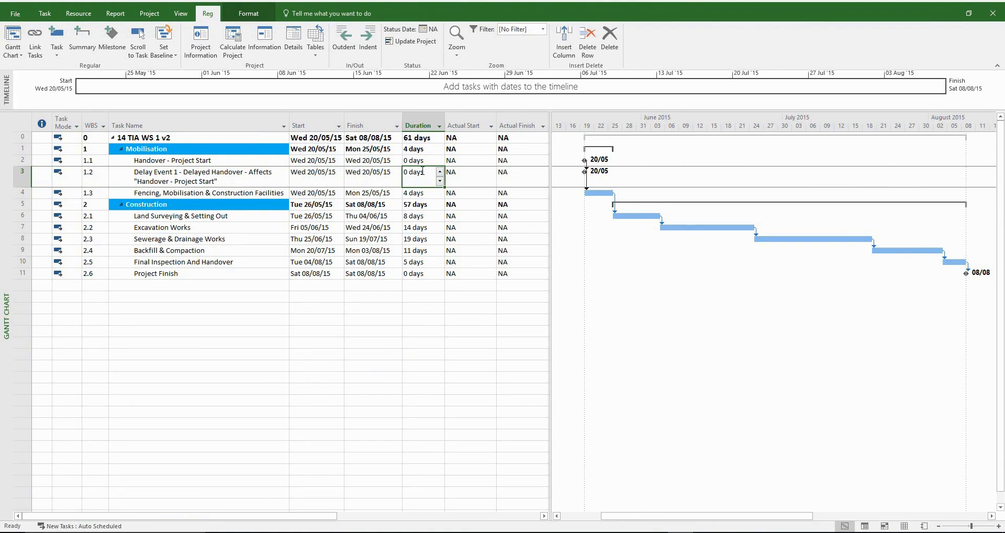
pyautogui.write('5')
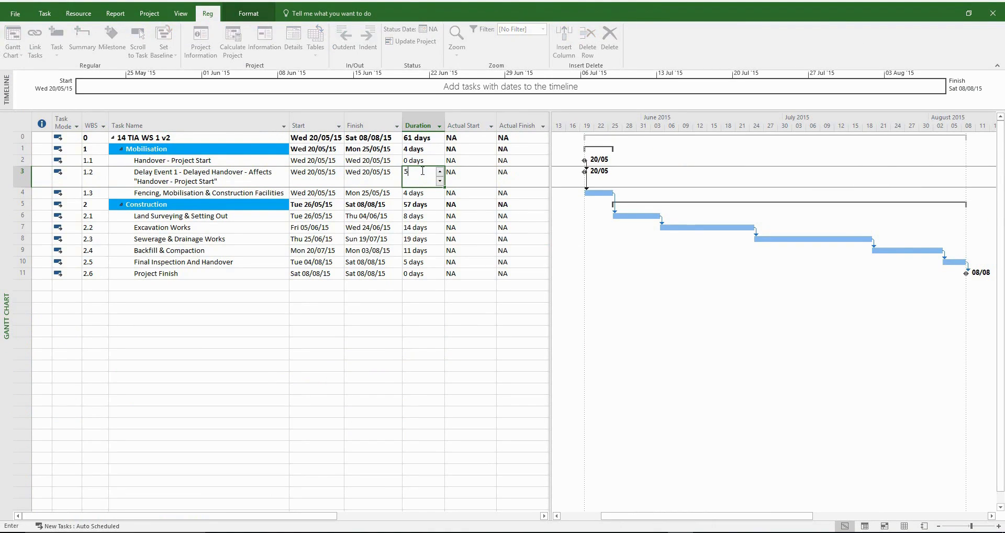
pyautogui.press('Return')
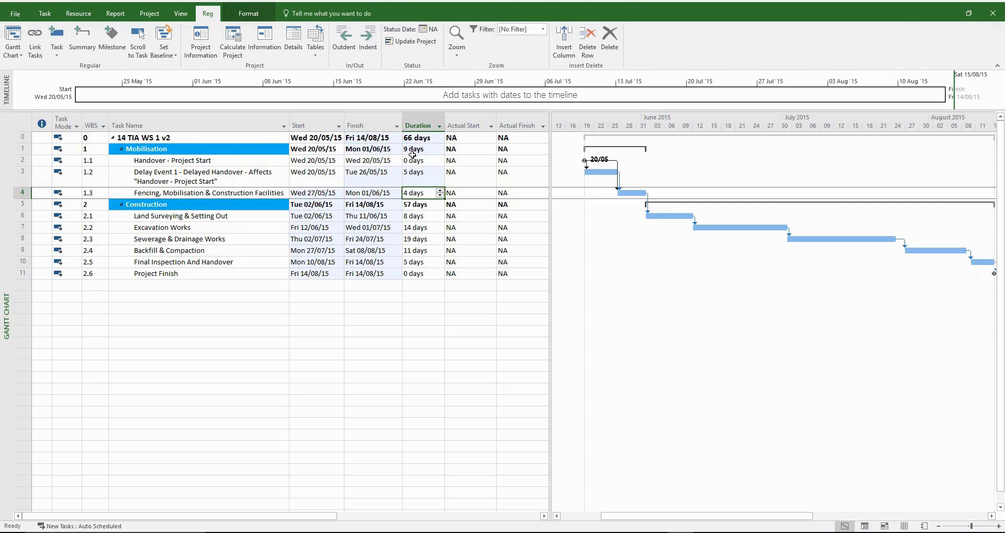
pyautogui.click(367, 137)
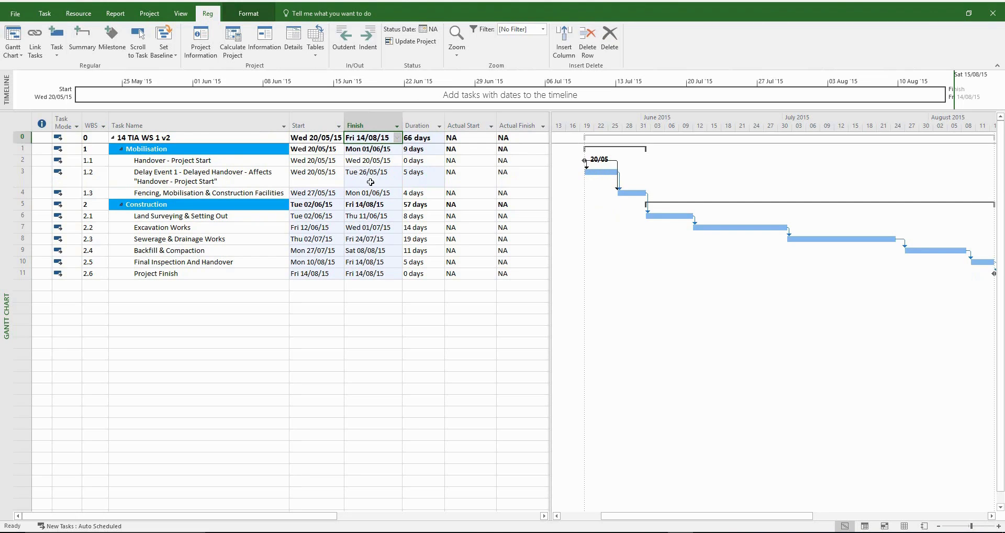
pyautogui.click(427, 181)
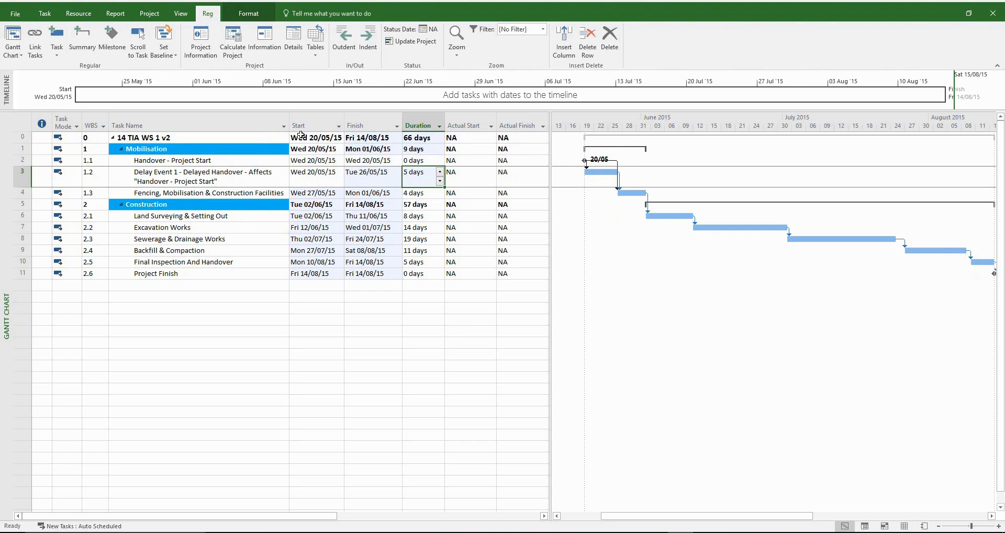
# Step: Check the Post TIA reference for Delay Event 1 in Excel, and save the impacted Microsoft Project schedule as Baseline 2 for the entire project
pyautogui.hotkey('alt', 'Tab')
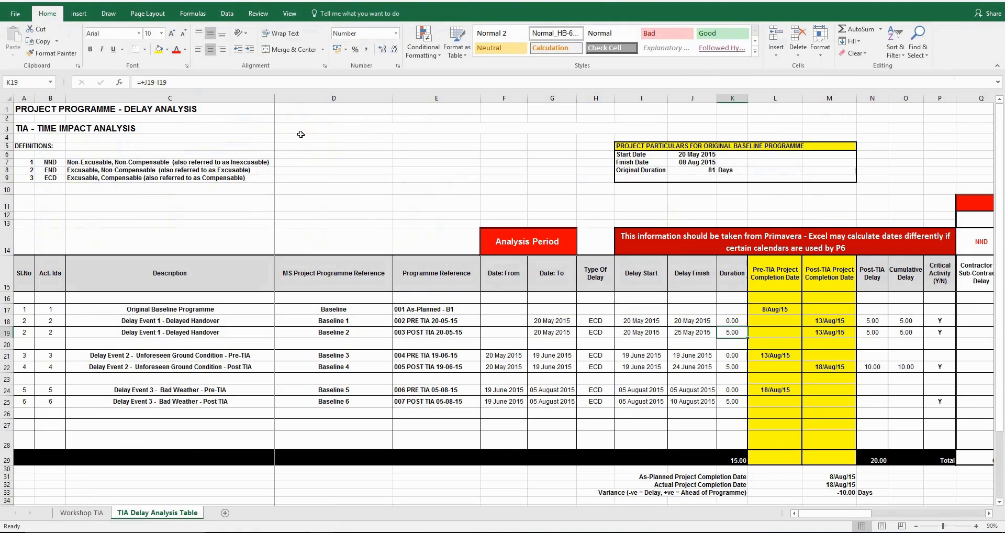
pyautogui.click(370, 332)
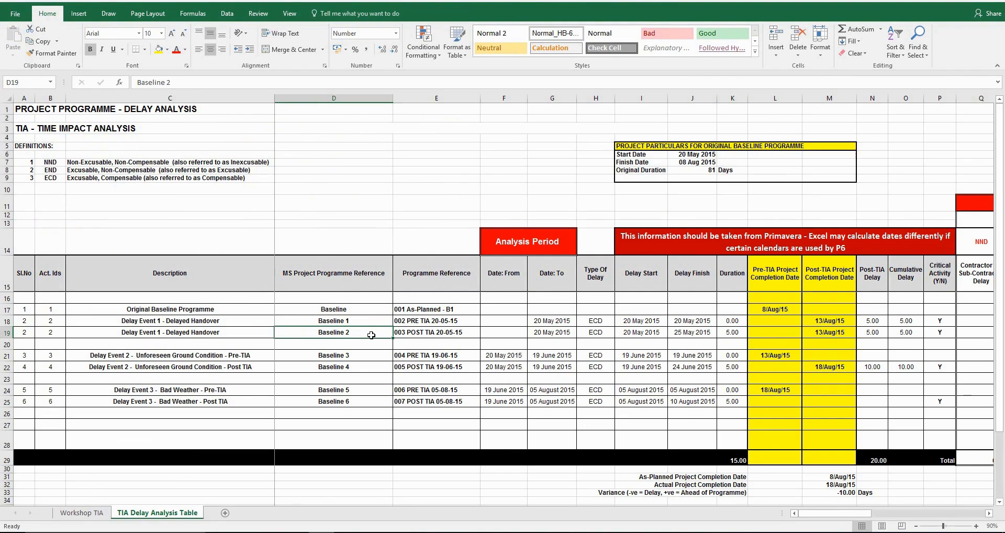
pyautogui.click(433, 334)
pyautogui.click(366, 331)
pyautogui.hotkey('alt', 'Tab')
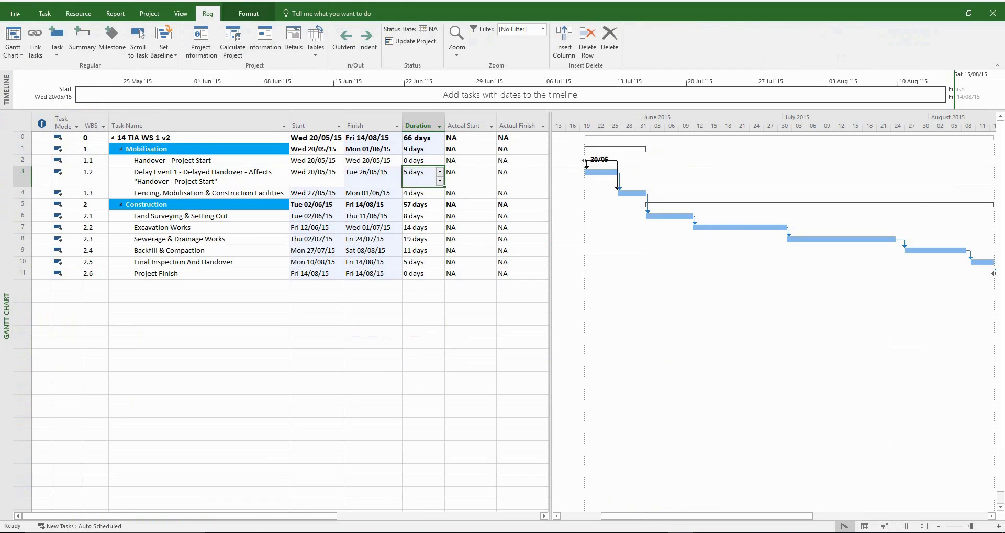
pyautogui.click(156, 57)
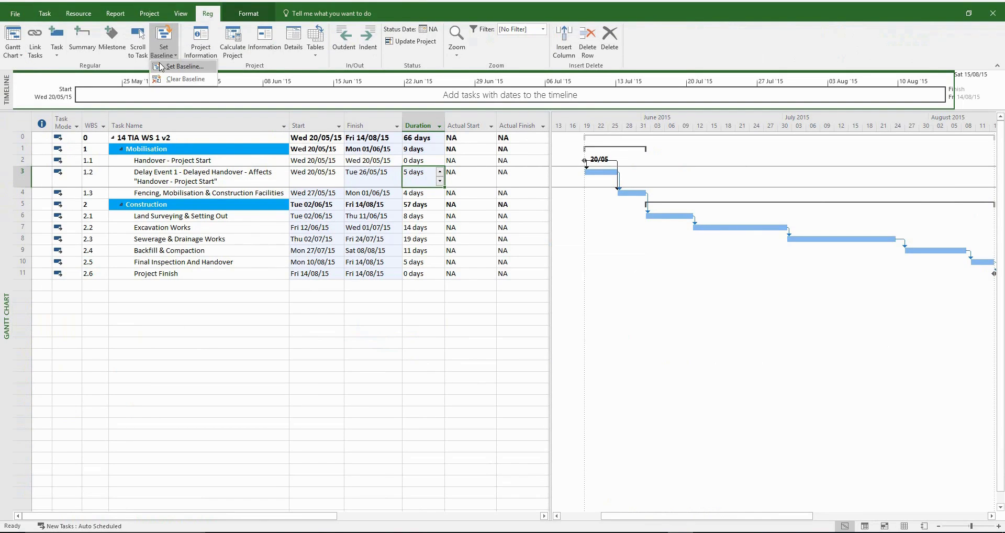
pyautogui.click(162, 66)
pyautogui.click(522, 202)
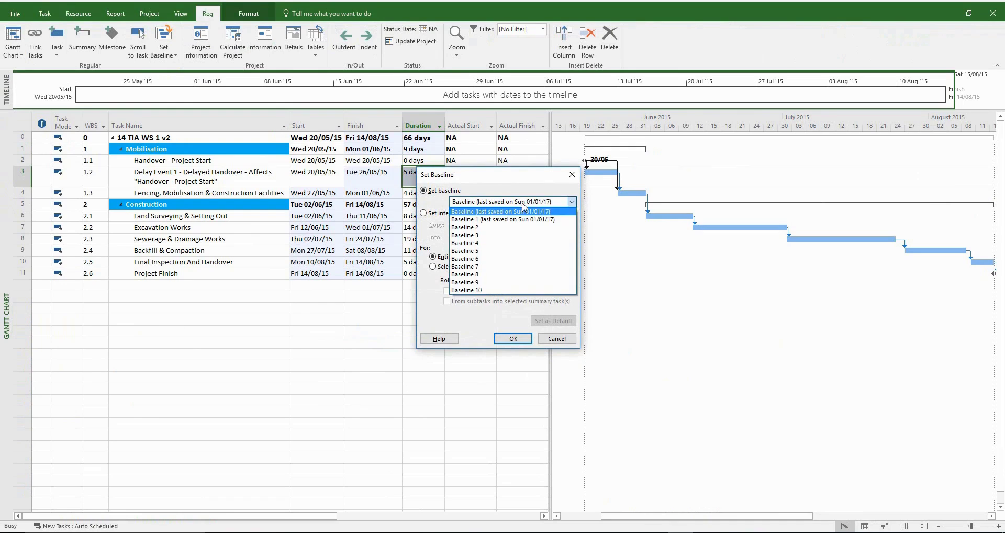
pyautogui.click(525, 226)
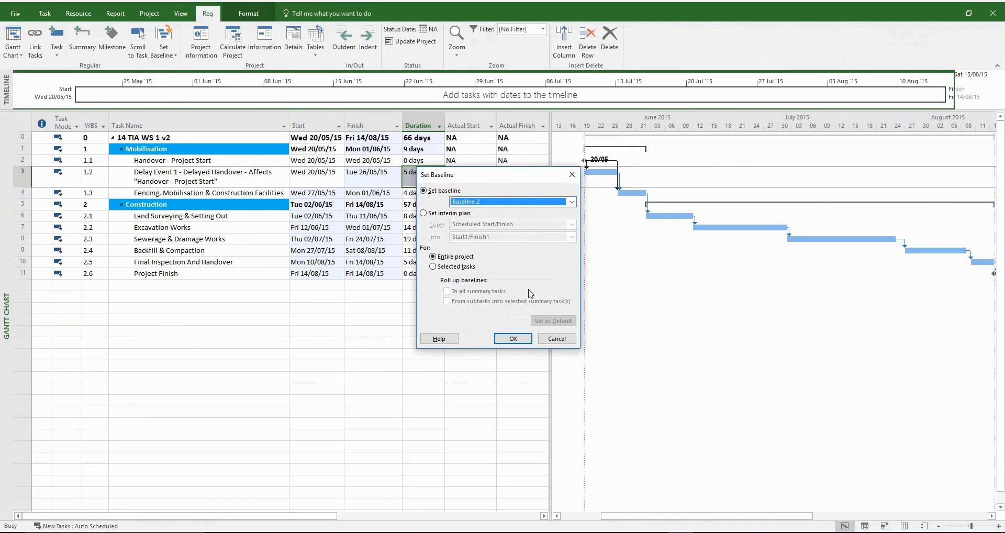
pyautogui.click(516, 344)
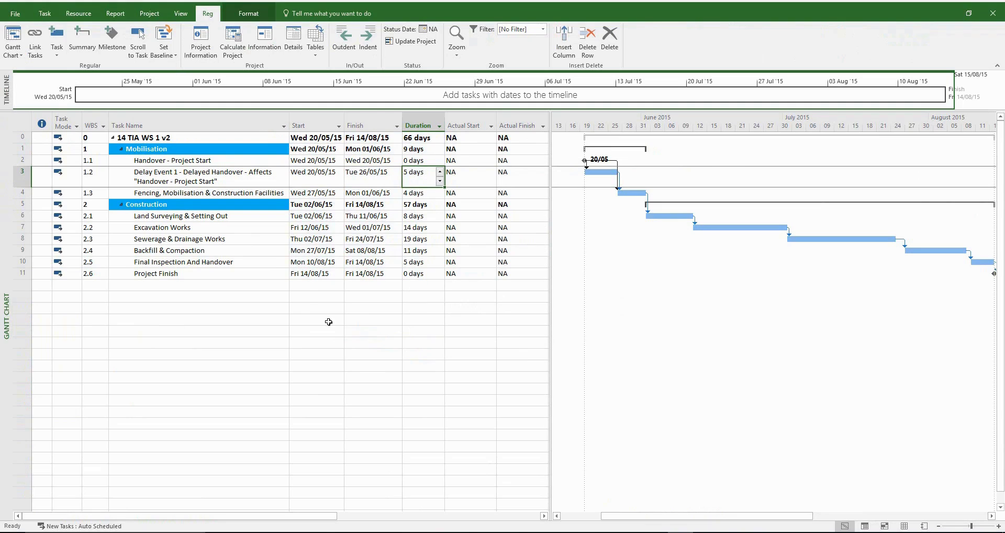